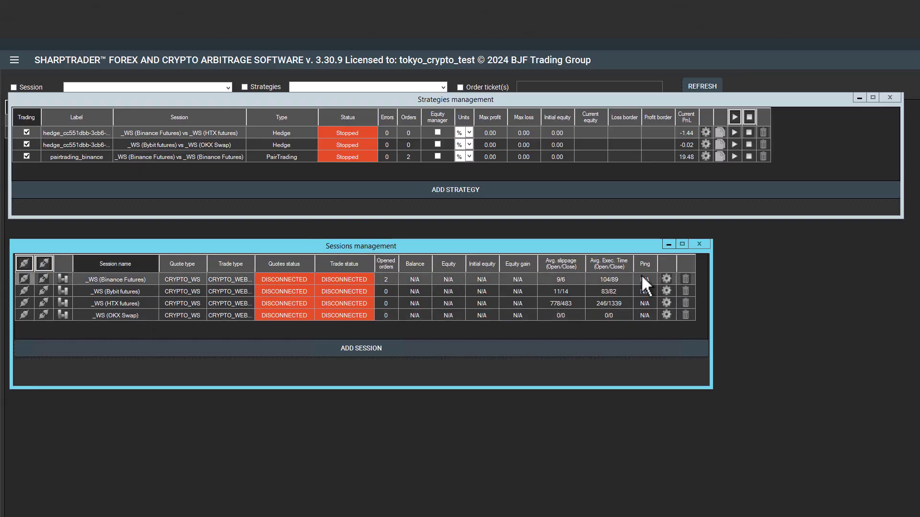
# Open the _WS (Binance Futures) session settings and look through its list of BinanceUSDTFutures symbols
pyautogui.click(667, 280)
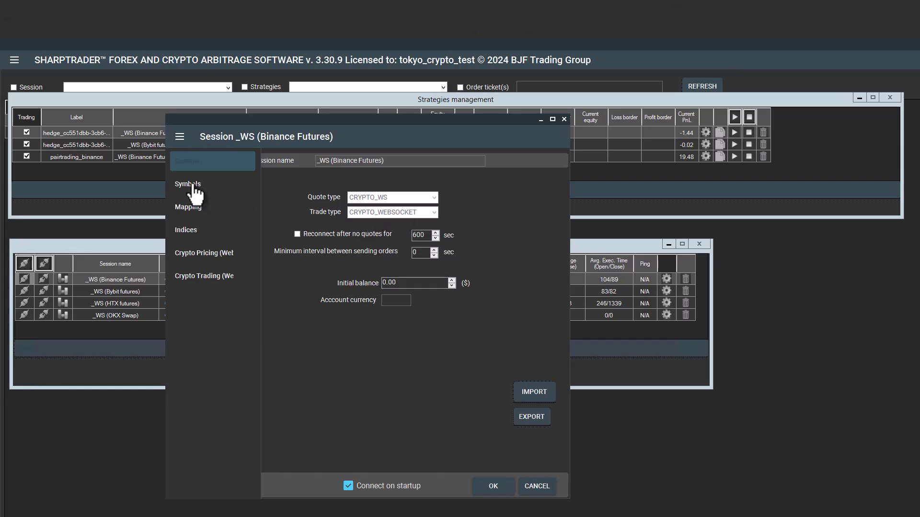
pyautogui.click(196, 191)
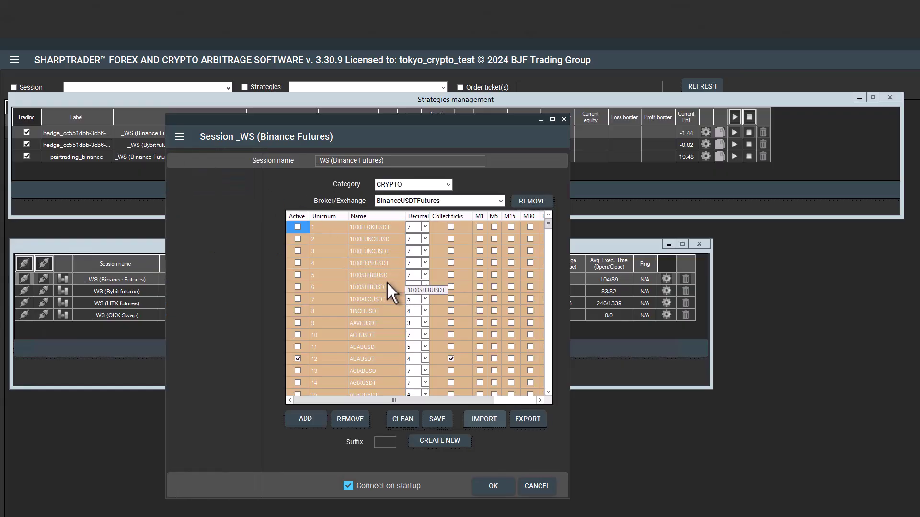
pyautogui.click(381, 348)
pyautogui.scroll(-3, 379, 357)
pyautogui.scroll(-11, 374, 363)
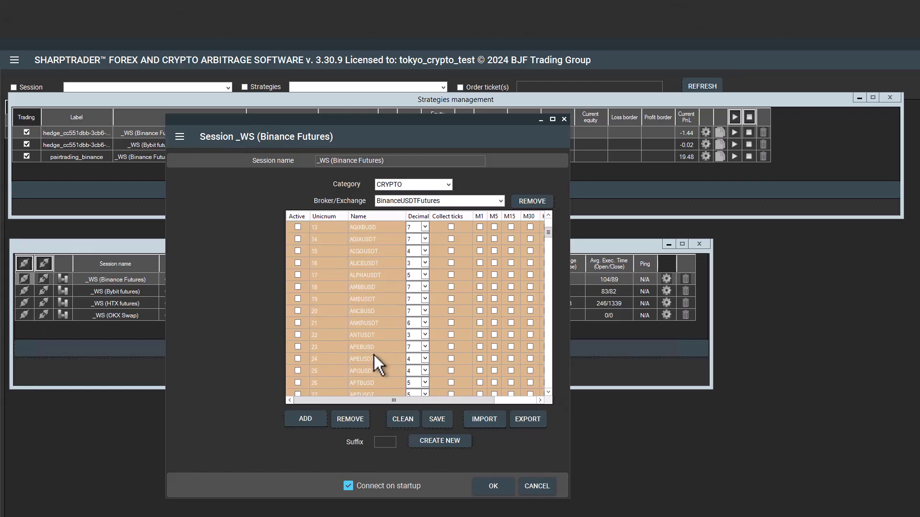
pyautogui.scroll(-11, 366, 361)
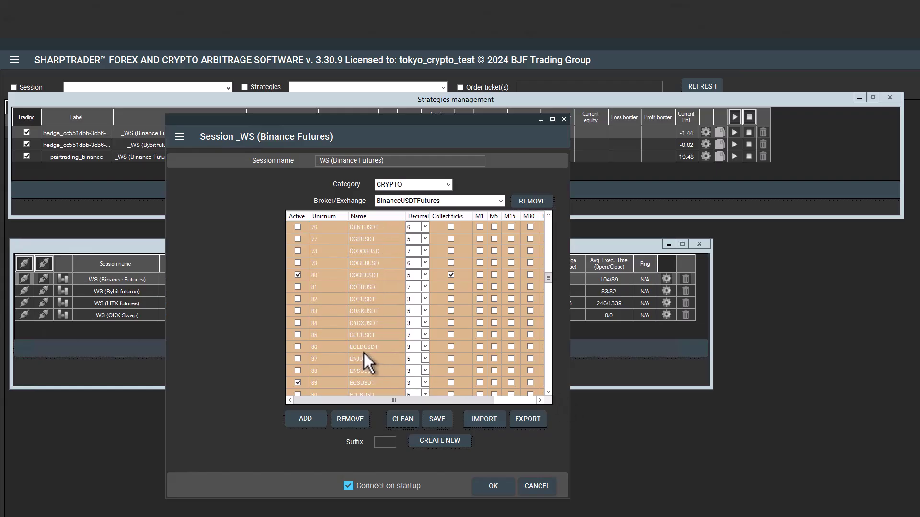
pyautogui.scroll(-2, 369, 359)
pyautogui.scroll(-5, 372, 361)
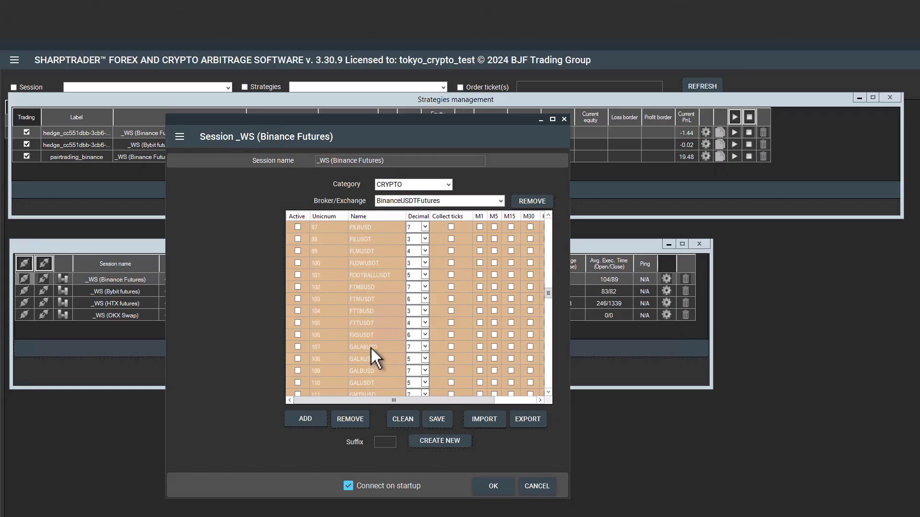
pyautogui.moveTo(550, 302); pyautogui.dragTo(550, 226)
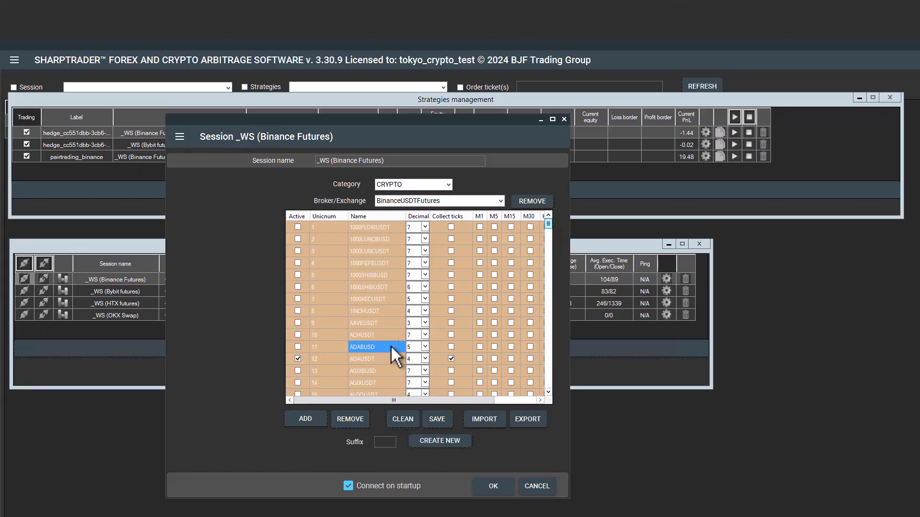
# Activate the ACHUSDT symbol in the Binance Futures session and add it to the indices
pyautogui.click(375, 359)
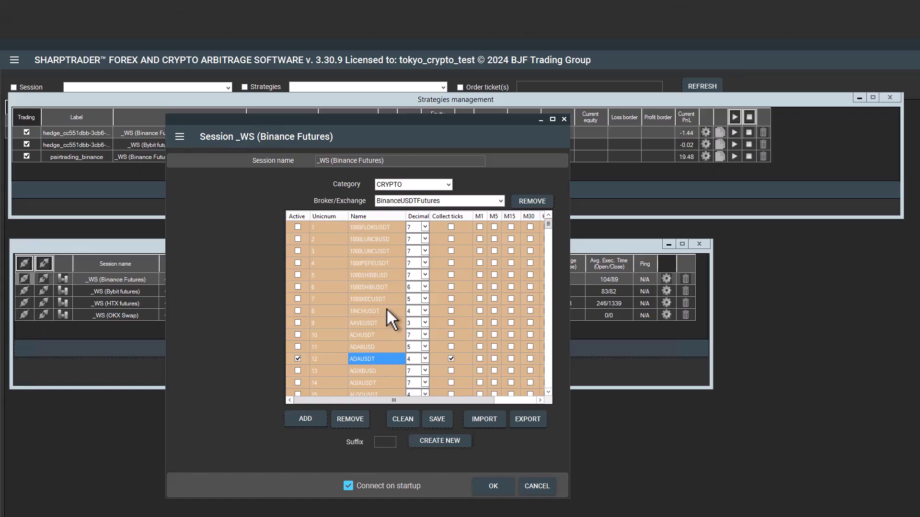
pyautogui.click(365, 335)
pyautogui.rightClick(366, 336)
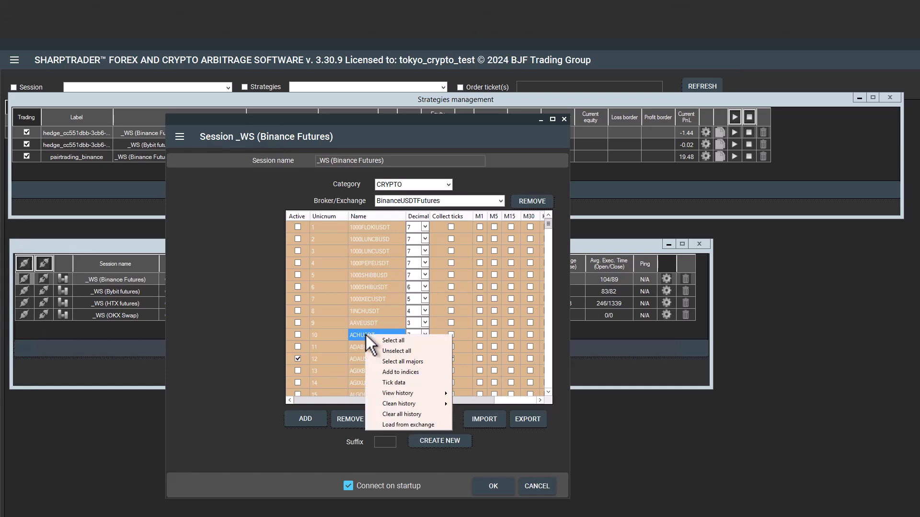
pyautogui.click(298, 335)
pyautogui.click(365, 335)
pyautogui.rightClick(365, 335)
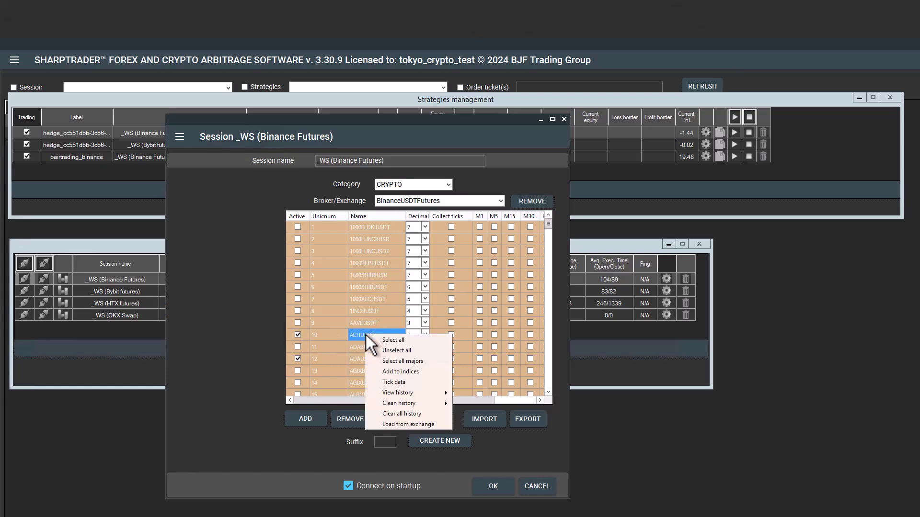
pyautogui.click(398, 372)
# Check the ACHUSDT entry in the session's indices and accept the session settings
pyautogui.click(181, 138)
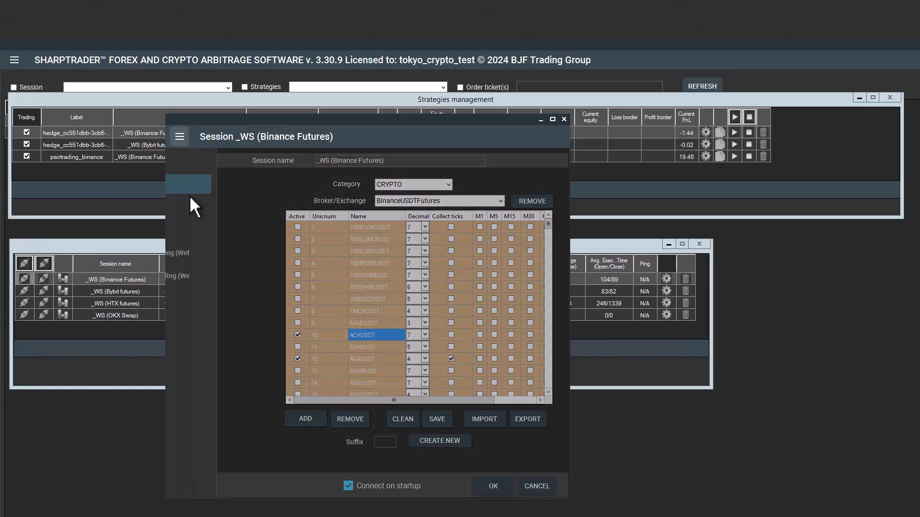
pyautogui.click(194, 233)
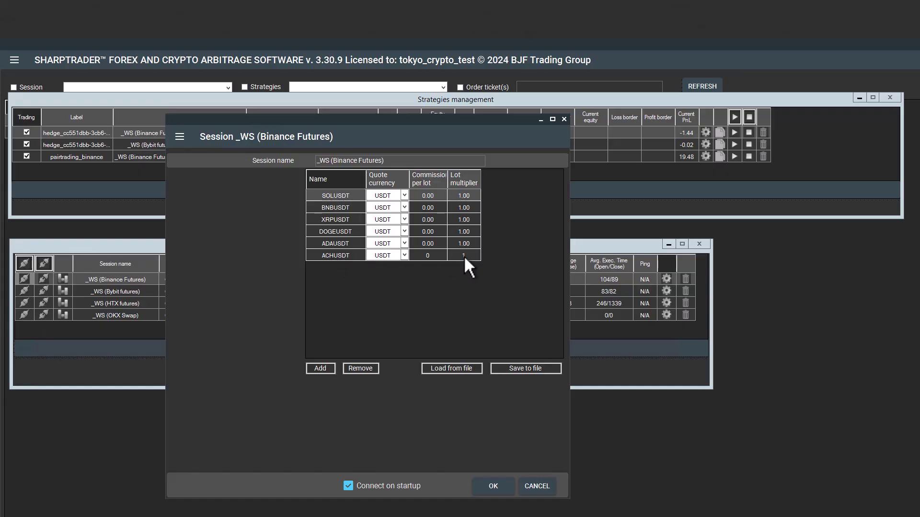
pyautogui.click(342, 257)
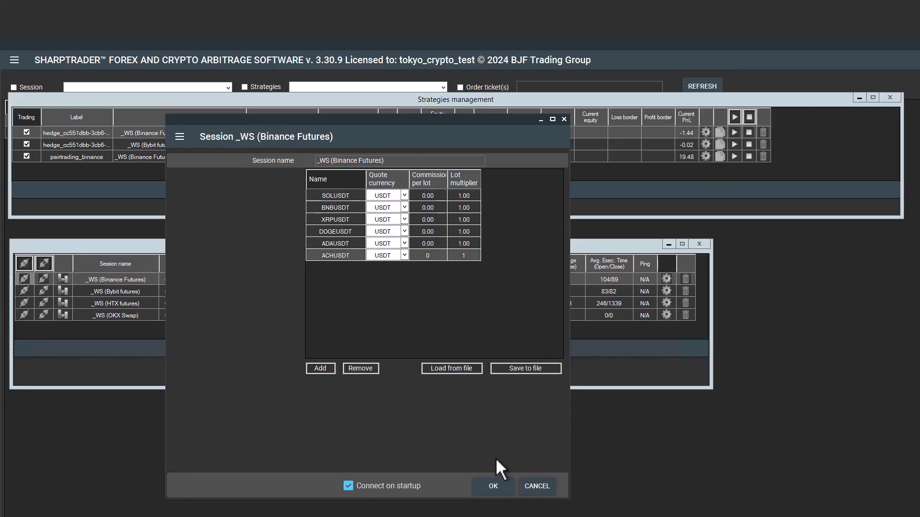
pyautogui.click(180, 137)
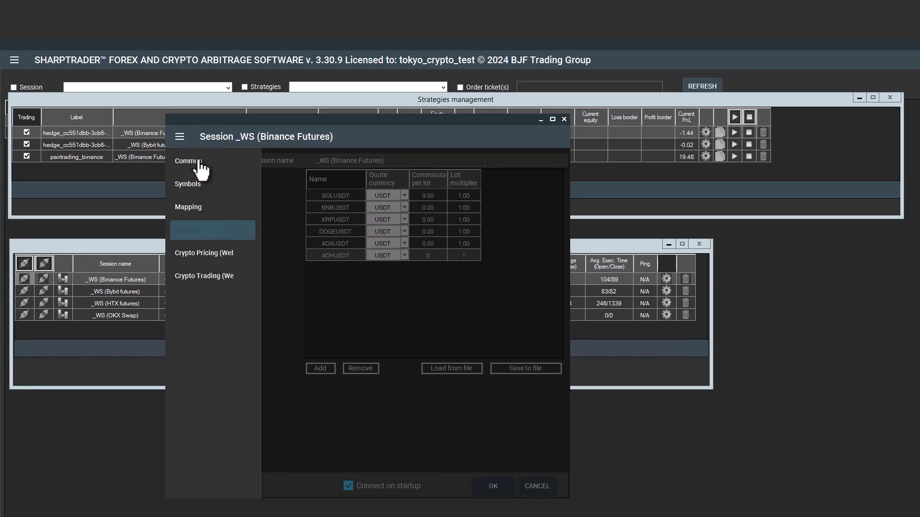
pyautogui.click(499, 486)
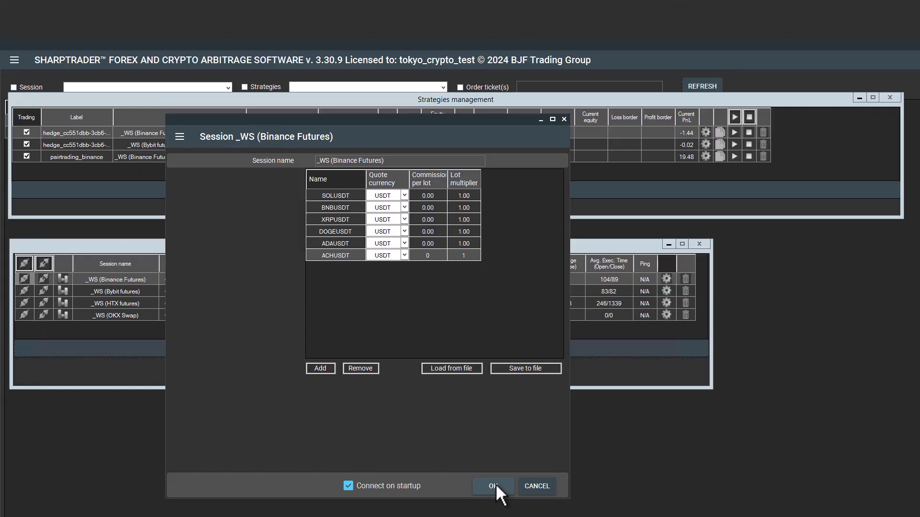
pyautogui.click(497, 480)
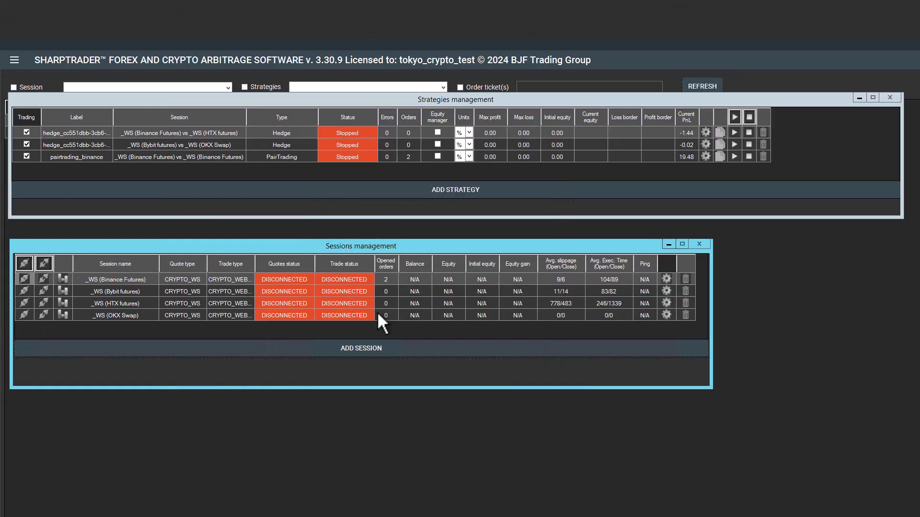
# Connect the _WS (Binance Futures) session and view its live quotes, closing the quotes window when done
pyautogui.click(23, 278)
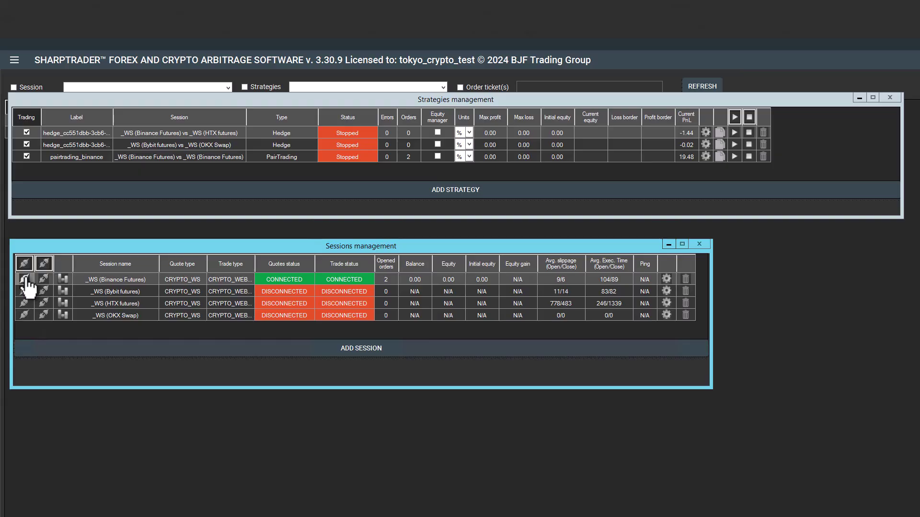
pyautogui.click(62, 280)
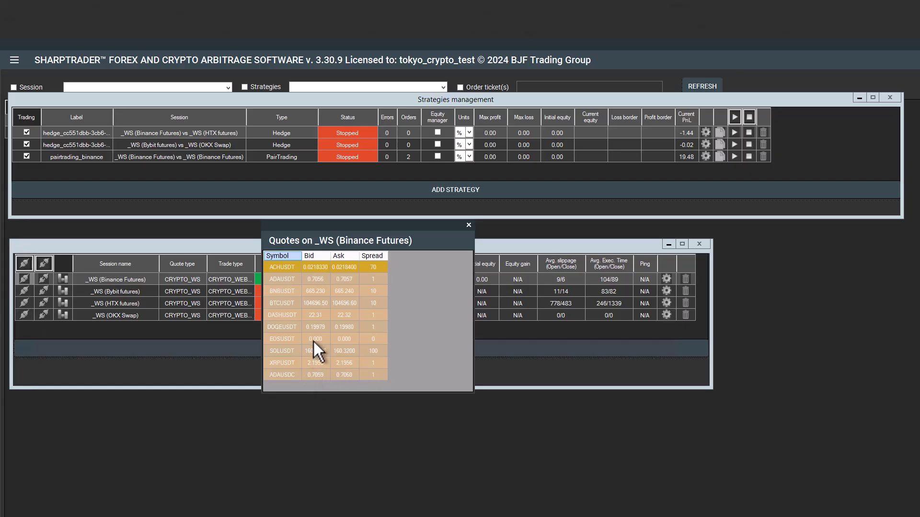
pyautogui.click(468, 225)
# Add a new strategy of type PairTrading without creating its symbol list from the template
pyautogui.click(289, 170)
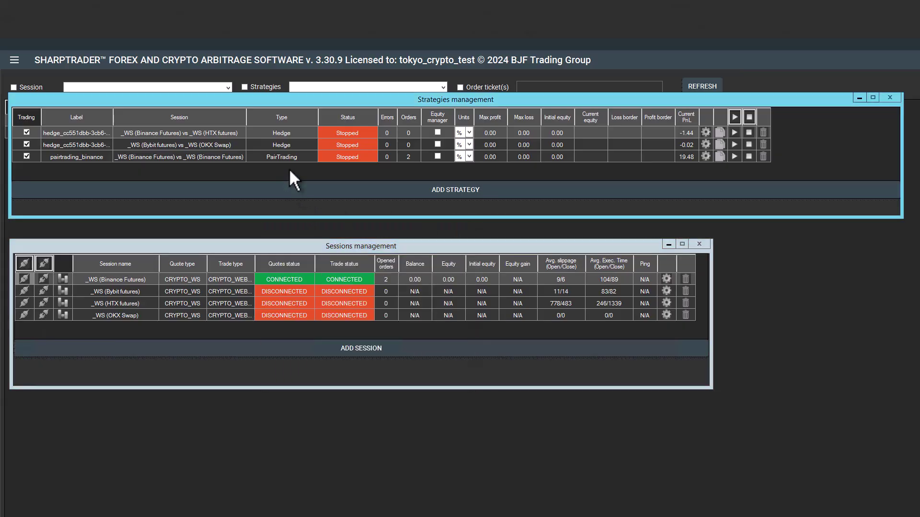
pyautogui.click(380, 190)
pyautogui.click(331, 184)
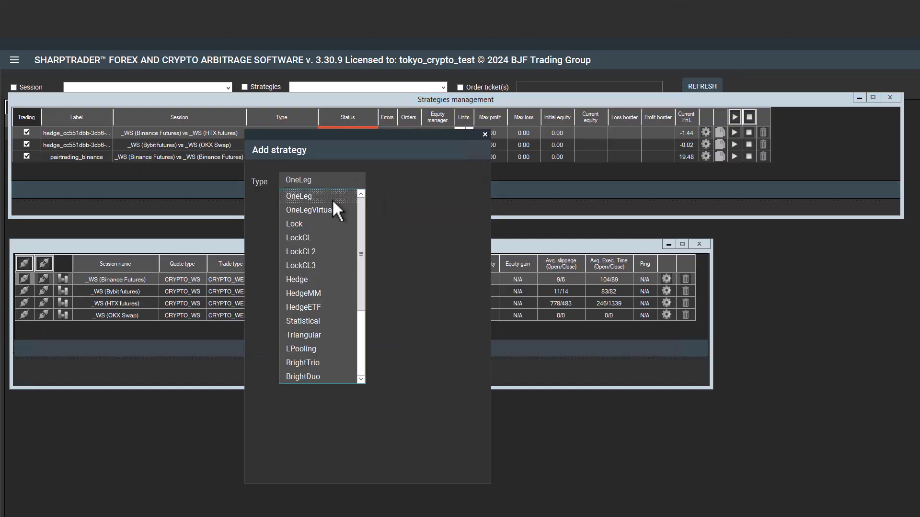
pyautogui.scroll(-3, 333, 293)
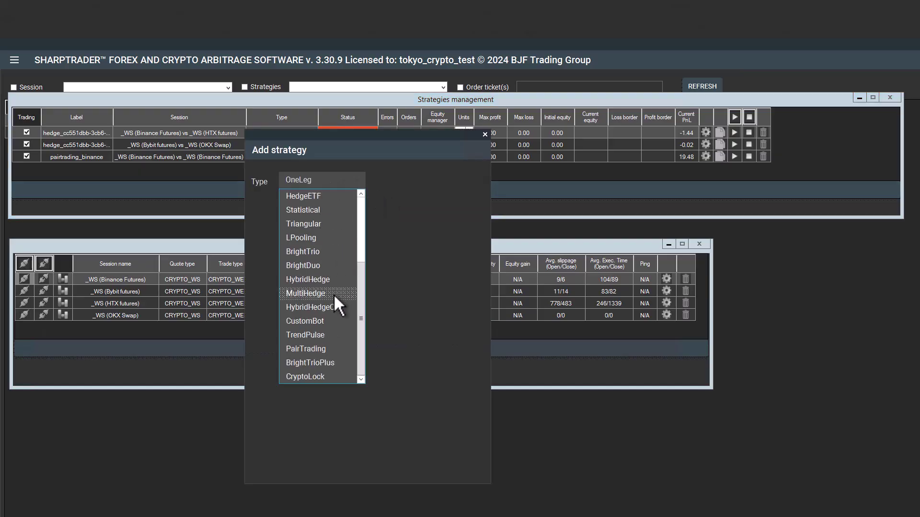
pyautogui.click(317, 349)
pyautogui.click(300, 223)
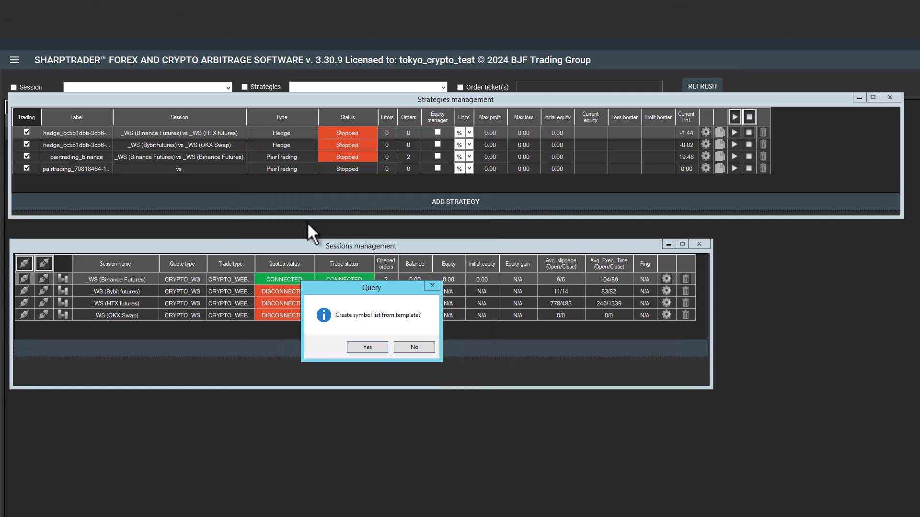
pyautogui.click(413, 346)
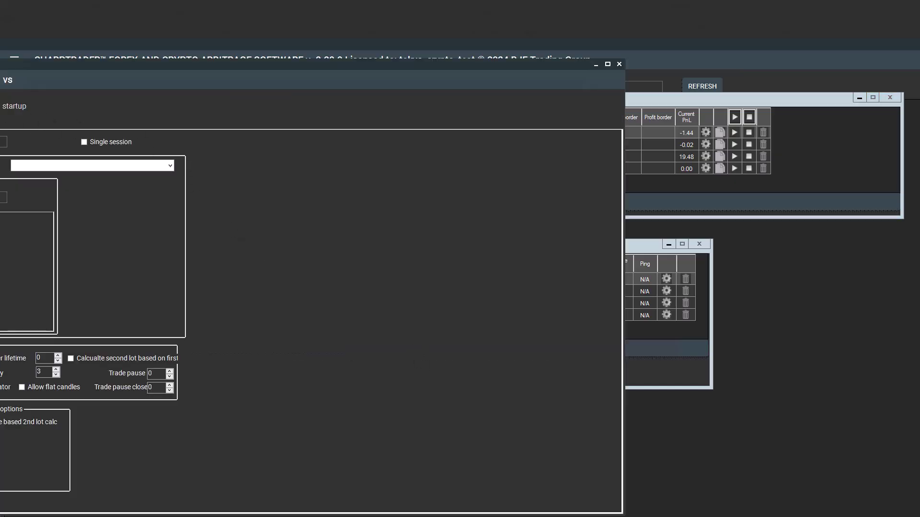
# Reposition the PairTrading strategy window so its settings are in view and increase its height
pyautogui.moveTo(216, 82); pyautogui.dragTo(510, 6)
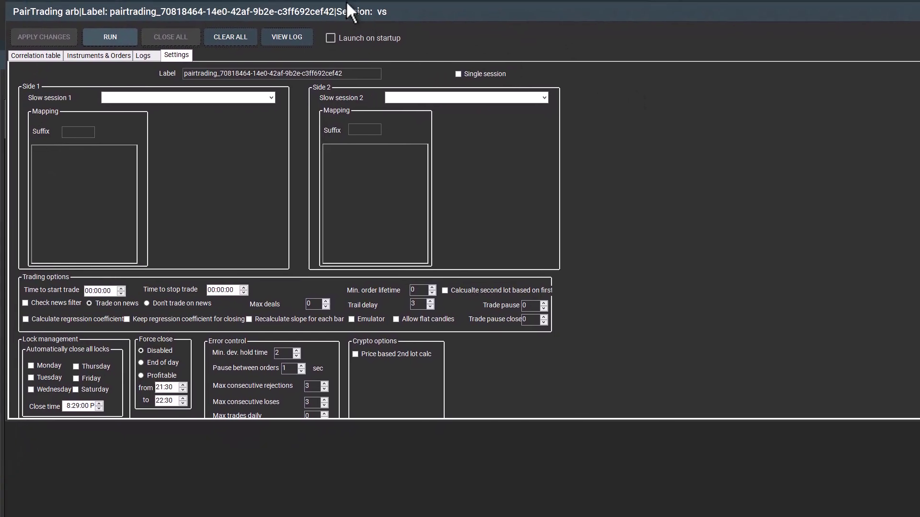
pyautogui.moveTo(338, 7); pyautogui.dragTo(350, 25)
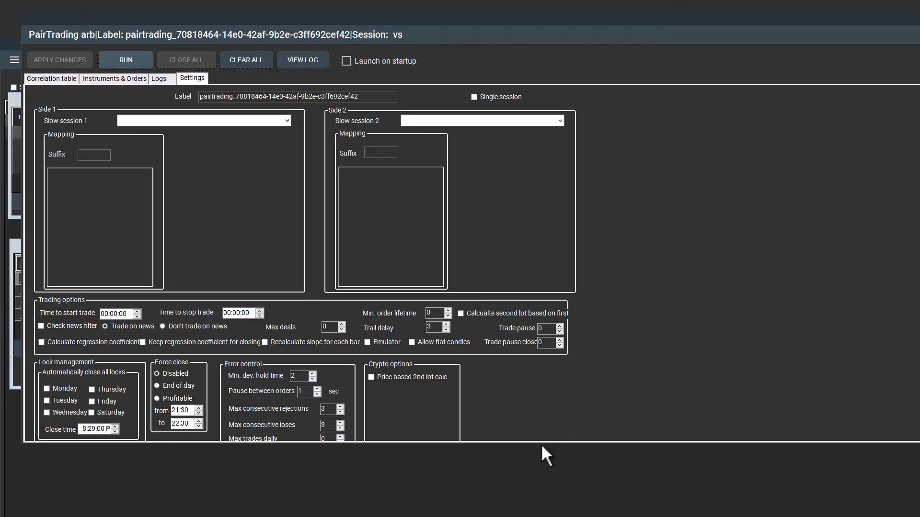
pyautogui.moveTo(538, 443); pyautogui.dragTo(528, 496)
# Add ADAUSDT to the symbols of the strategy's correlation table
pyautogui.click(64, 79)
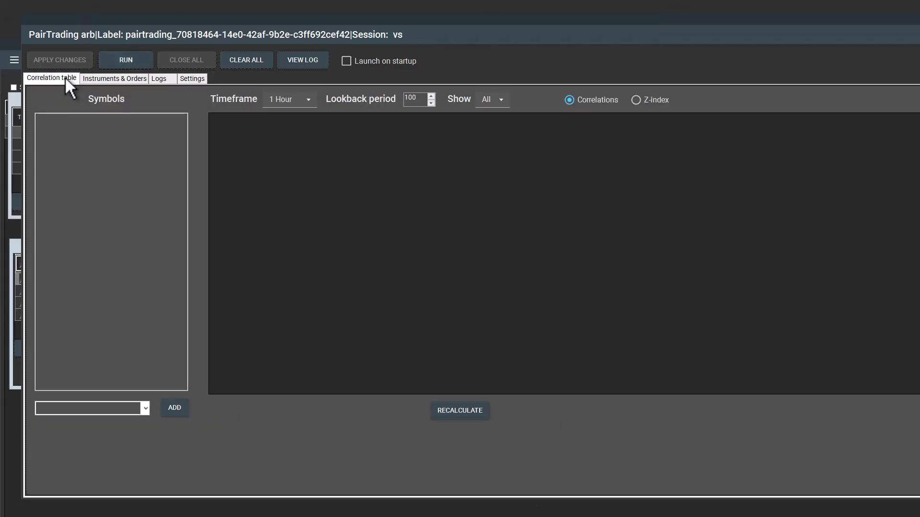
pyautogui.click(146, 408)
pyautogui.moveTo(142, 228); pyautogui.dragTo(137, 337)
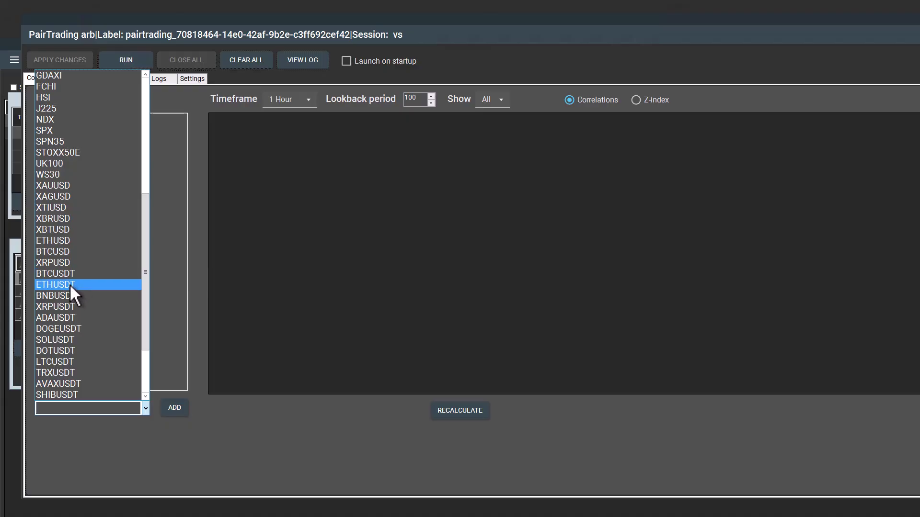
pyautogui.click(61, 319)
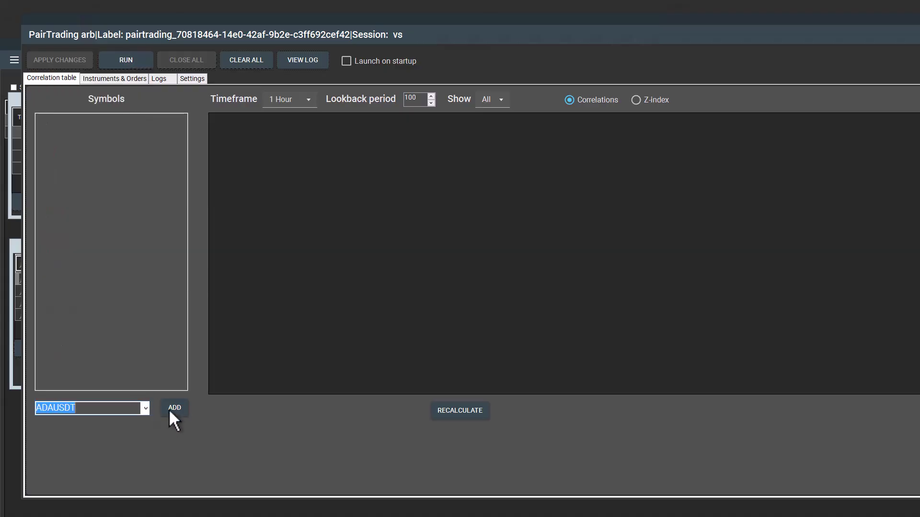
# Add DOGEUSDT and SOLUSDT to the correlation table's symbols
pyautogui.click(146, 408)
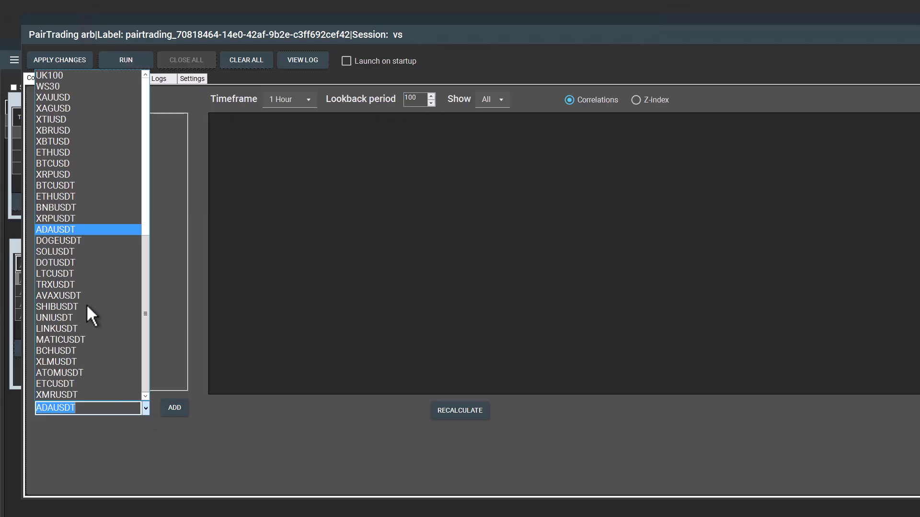
pyautogui.click(146, 406)
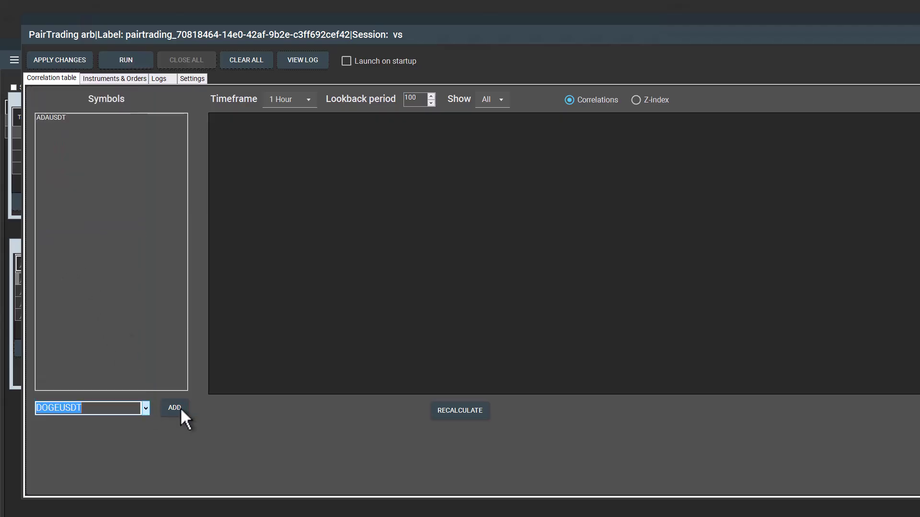
pyautogui.click(145, 408)
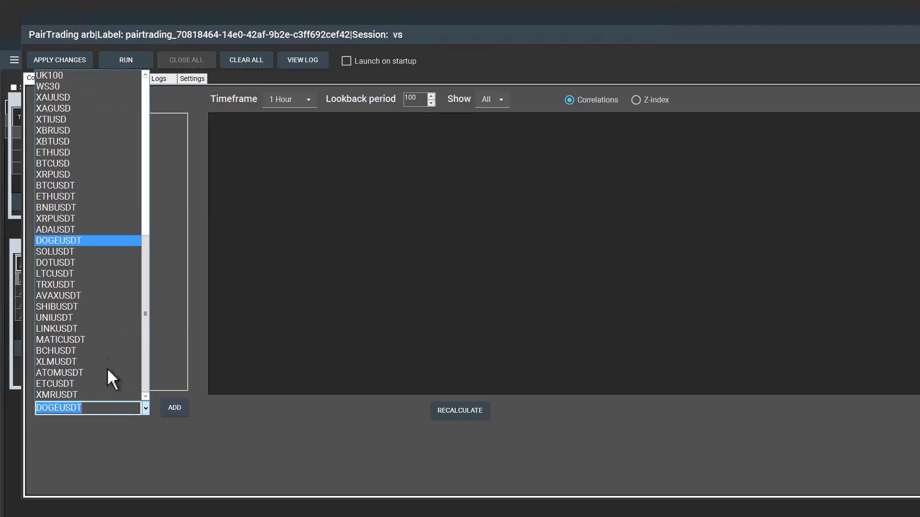
pyautogui.click(61, 251)
pyautogui.click(170, 410)
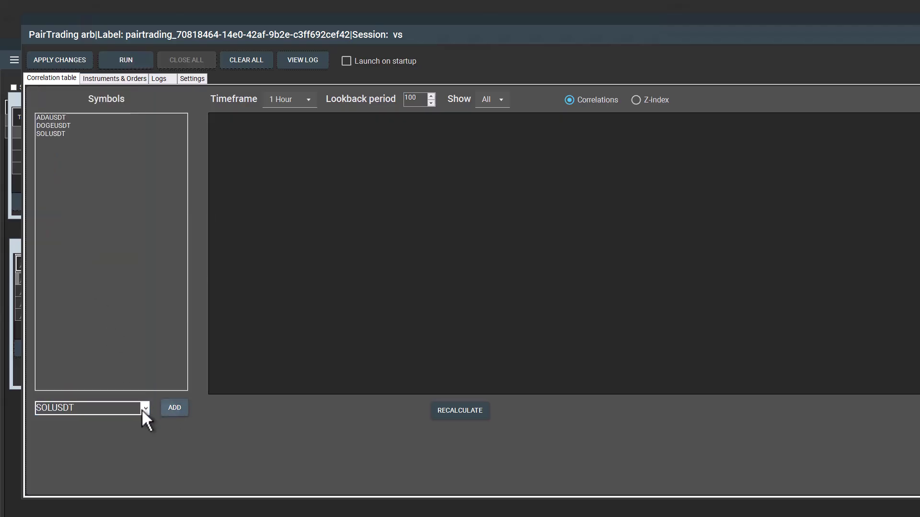
# Add XRPUSDT to the correlation table's symbols
pyautogui.click(145, 408)
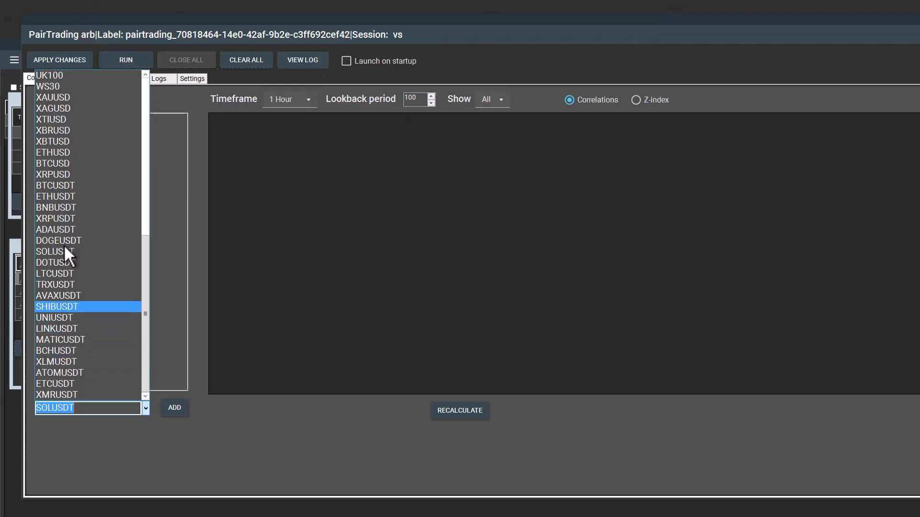
pyautogui.click(61, 218)
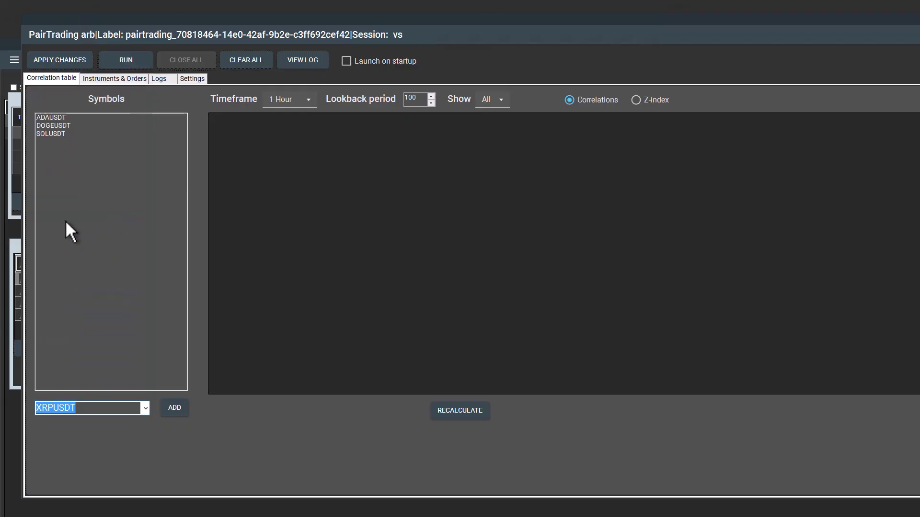
pyautogui.click(178, 409)
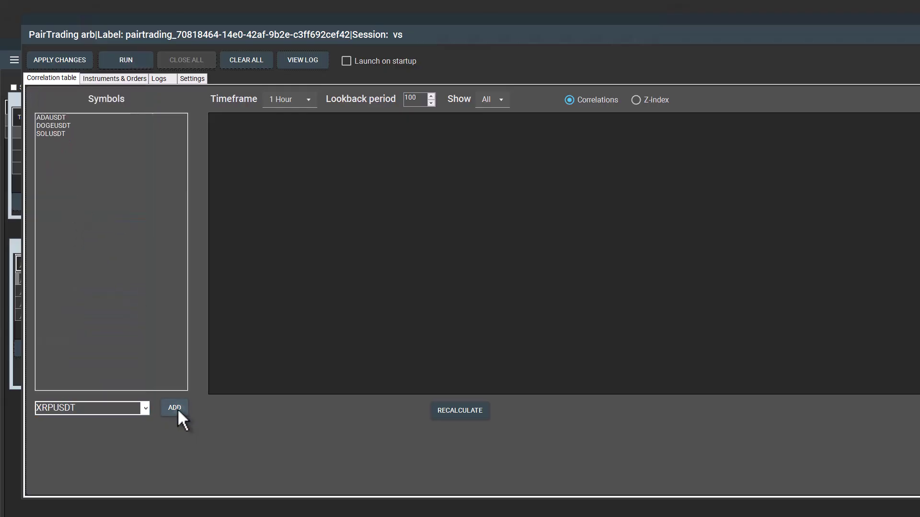
pyautogui.click(143, 408)
pyautogui.click(142, 407)
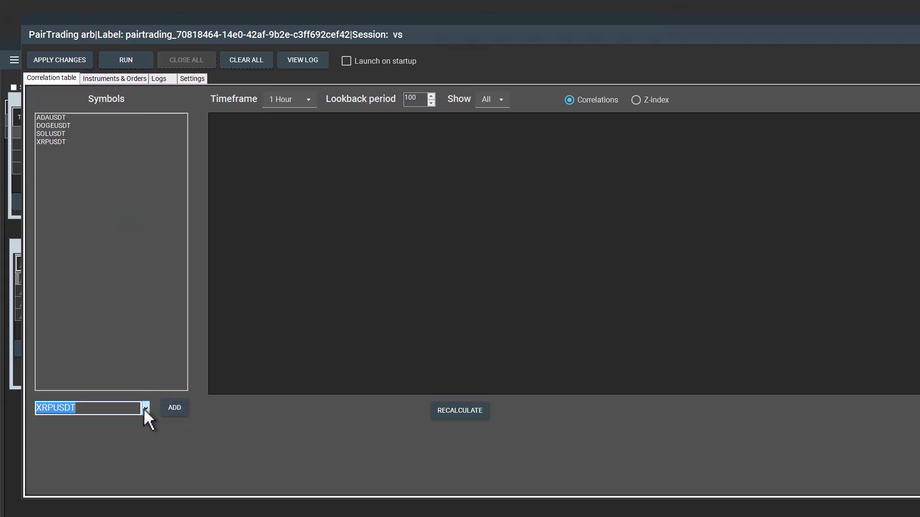
# Add BNBUSDT to the correlation table's symbols
pyautogui.click(145, 408)
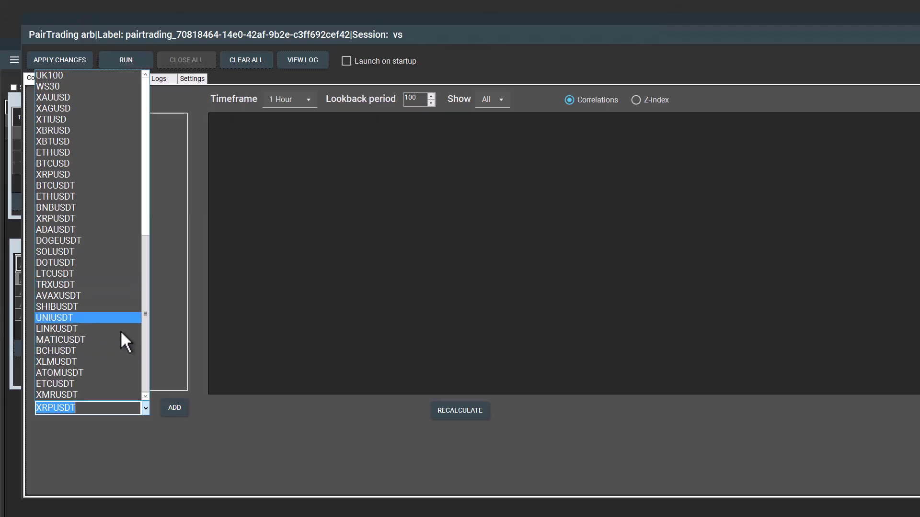
pyautogui.click(163, 323)
pyautogui.moveTo(53, 409); pyautogui.dragTo(10, 408)
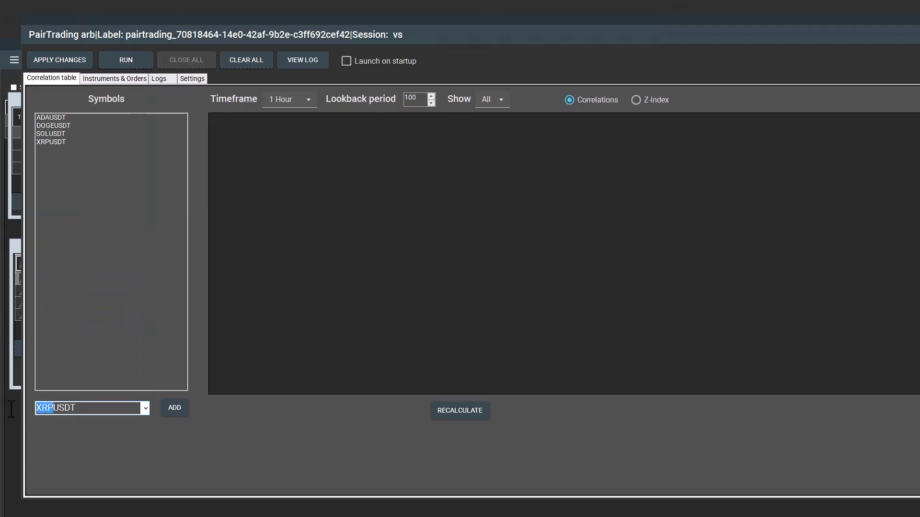
pyautogui.write('BNB')
pyautogui.click(176, 407)
pyautogui.click(54, 149)
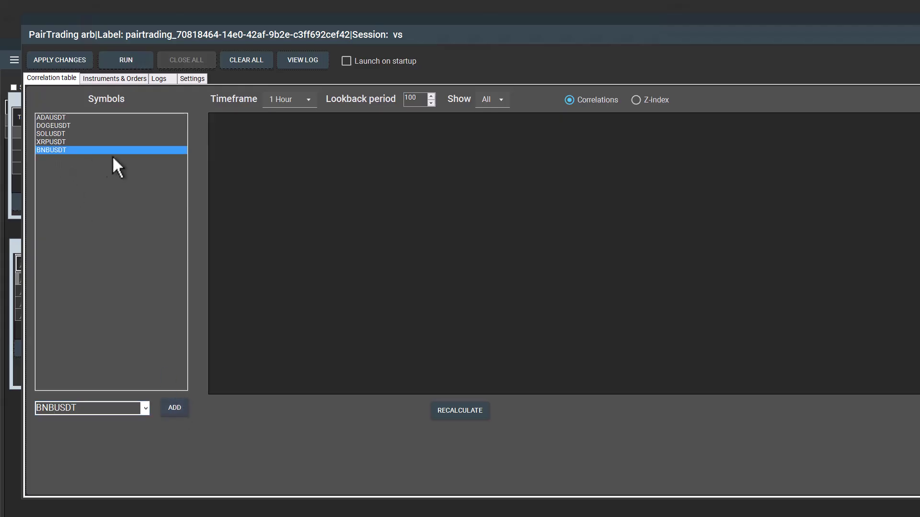
# Set the correlation table's timeframe to 15 Minutes and try to recalculate the table
pyautogui.click(309, 98)
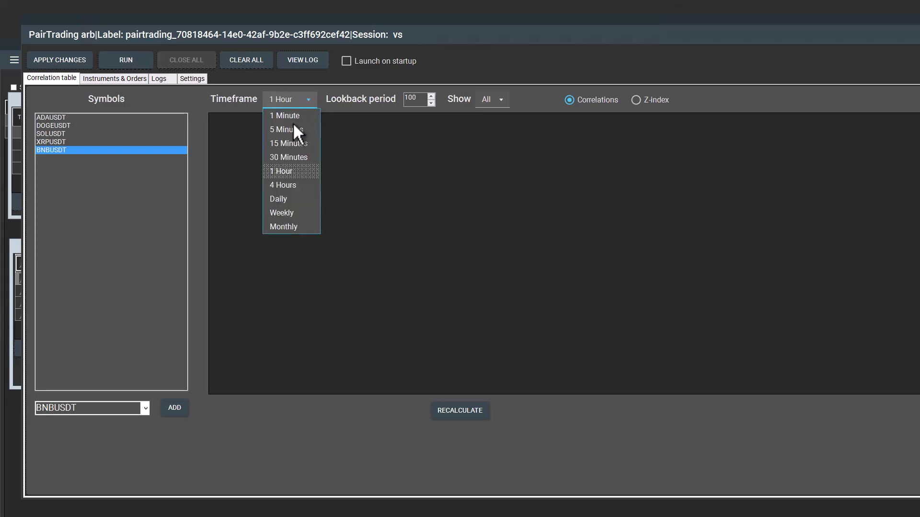
pyautogui.click(285, 142)
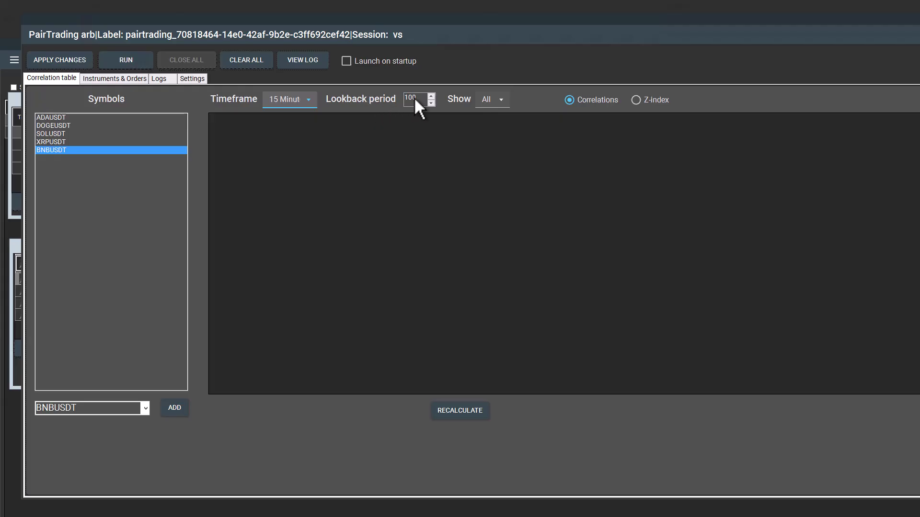
pyautogui.click(458, 412)
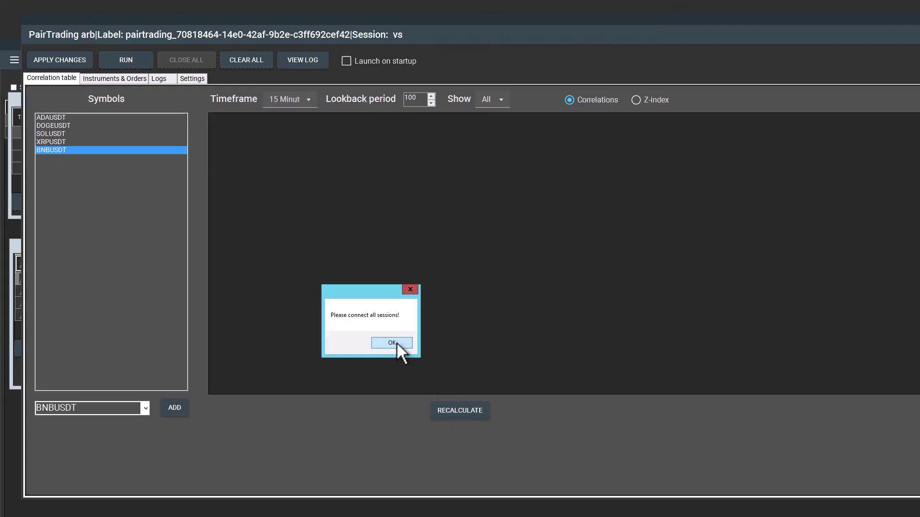
pyautogui.click(396, 342)
# Switch the strategy to a single session and choose _WS (Binance Futures) as slow session 1
pyautogui.moveTo(122, 27); pyautogui.dragTo(272, 44)
pyautogui.moveTo(291, 200); pyautogui.dragTo(120, 13)
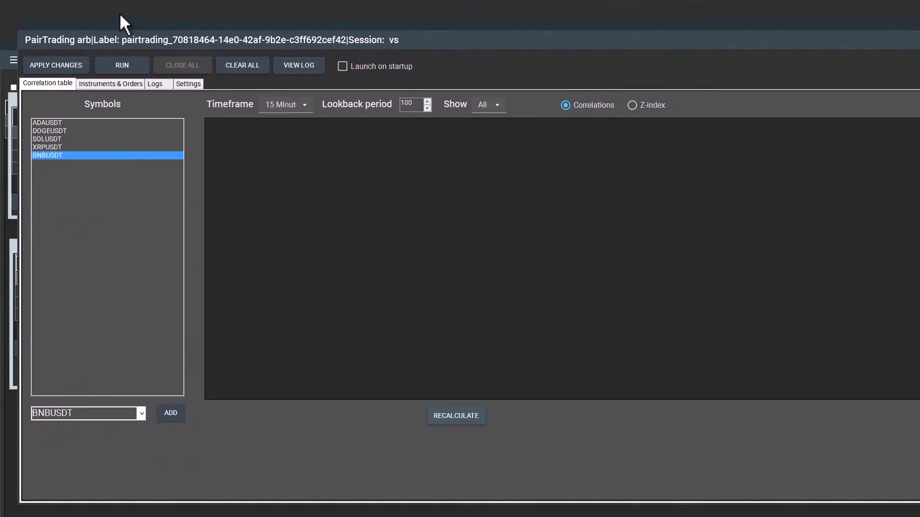
pyautogui.click(189, 71)
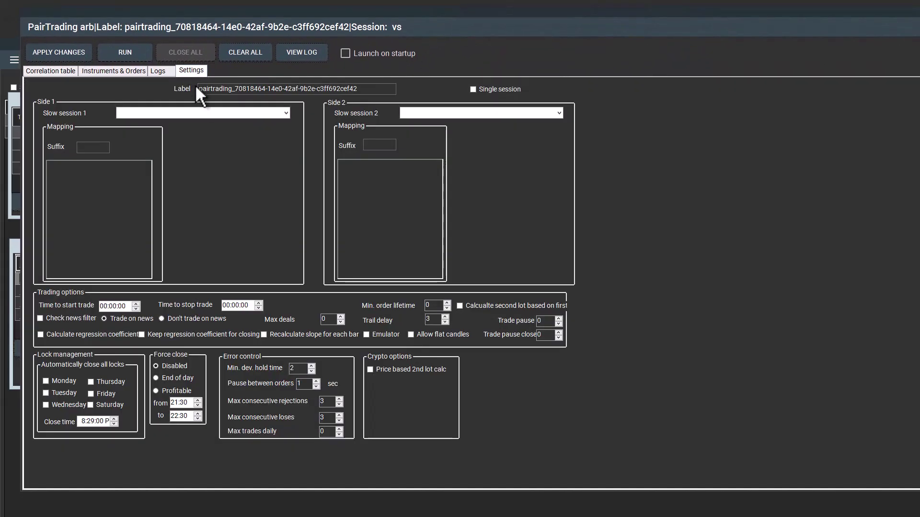
pyautogui.click(472, 89)
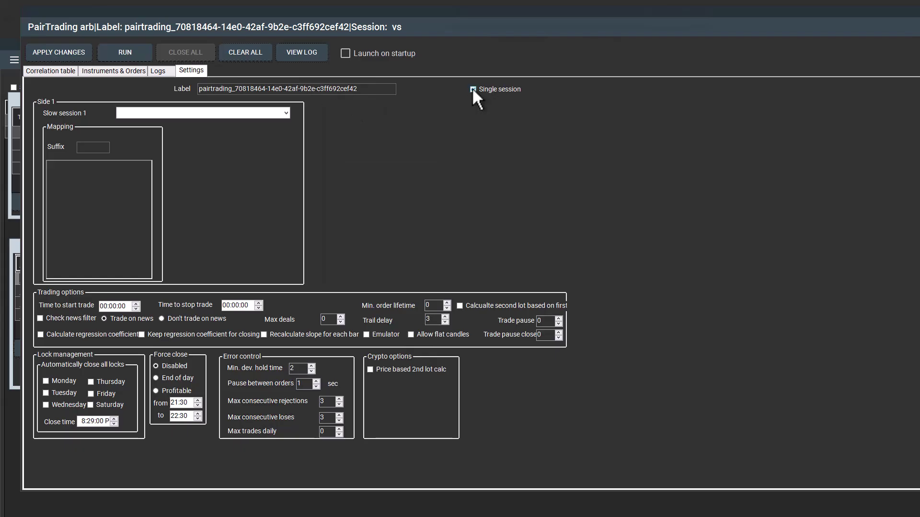
pyautogui.click(263, 112)
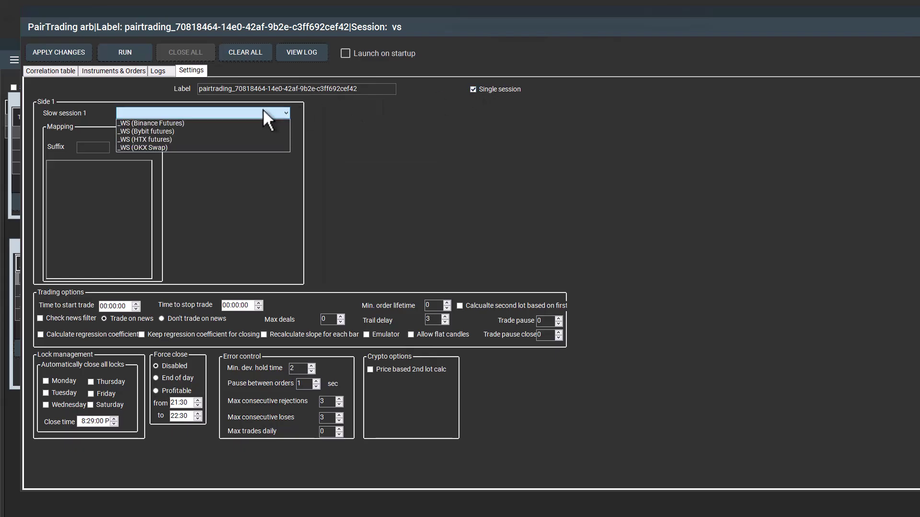
pyautogui.click(171, 123)
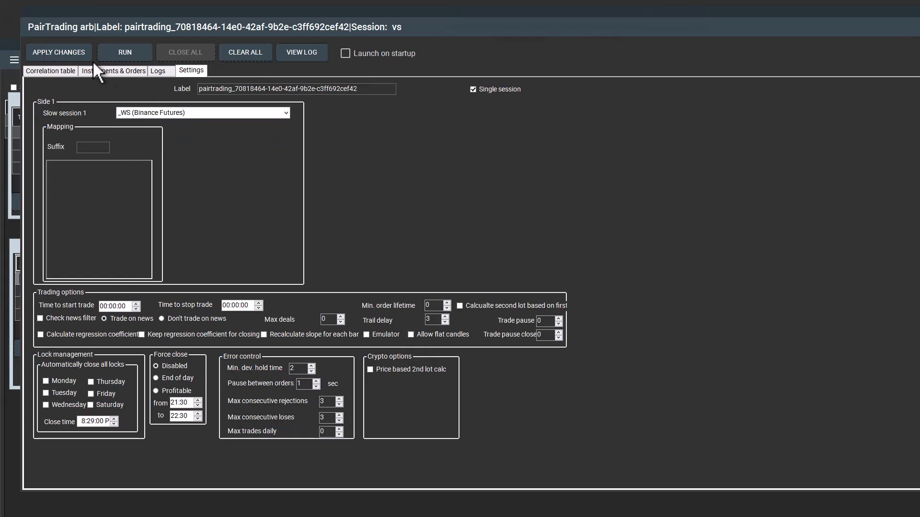
# Apply the session changes and recalculate the correlation table
pyautogui.click(59, 50)
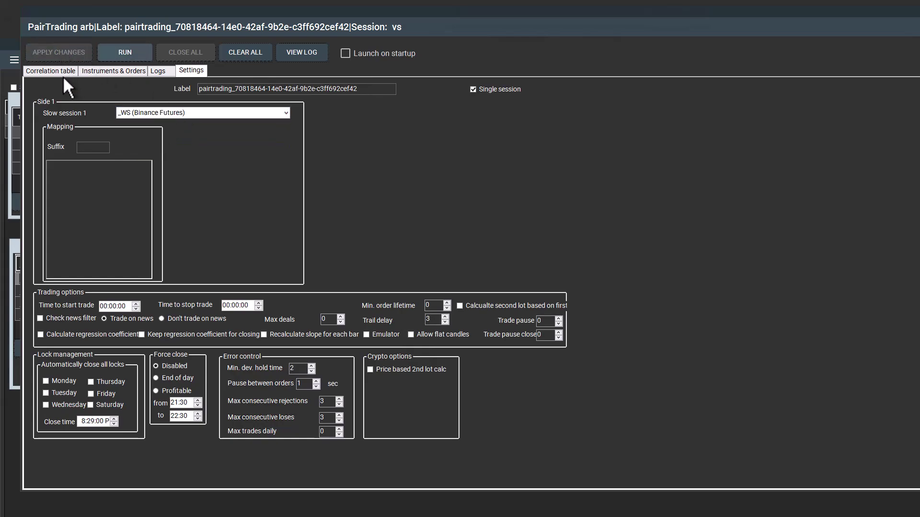
pyautogui.click(60, 71)
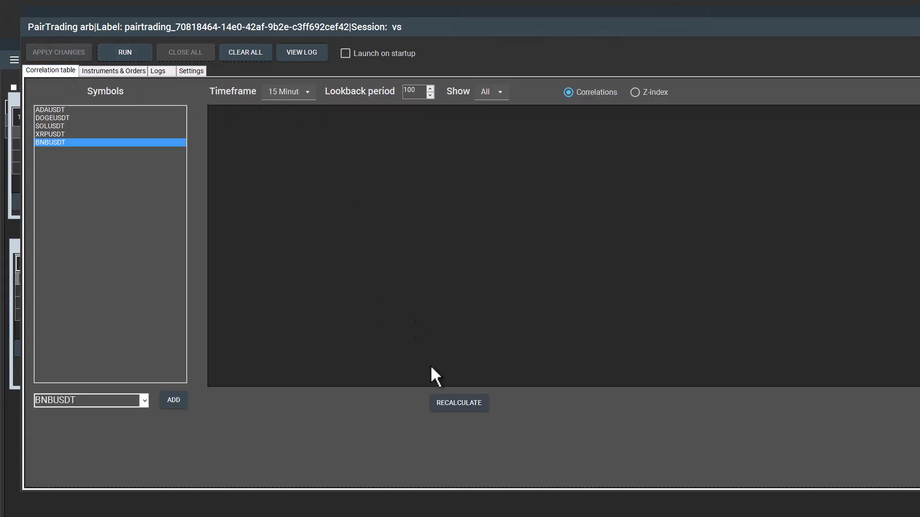
pyautogui.click(458, 401)
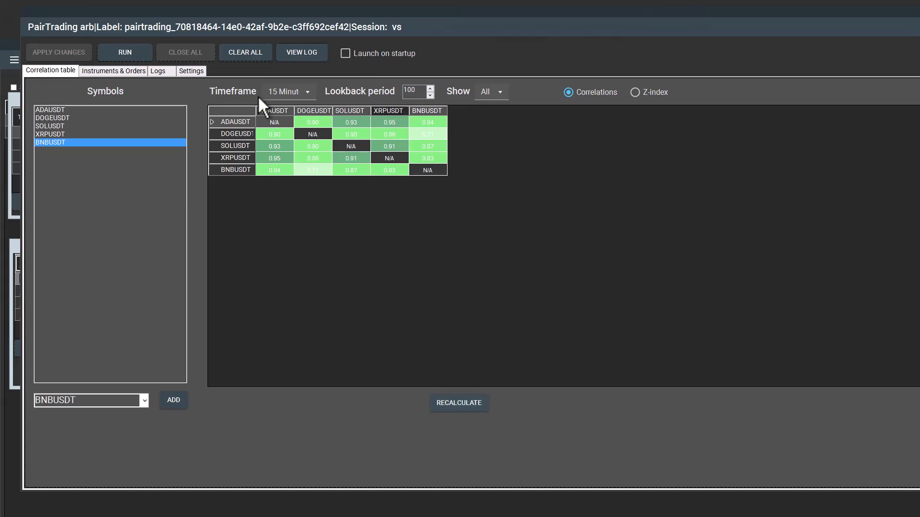
# Add an instrument pair to the strategy with ADAUSDT as symbol 1 and XRPUSDT as symbol 2
pyautogui.click(136, 72)
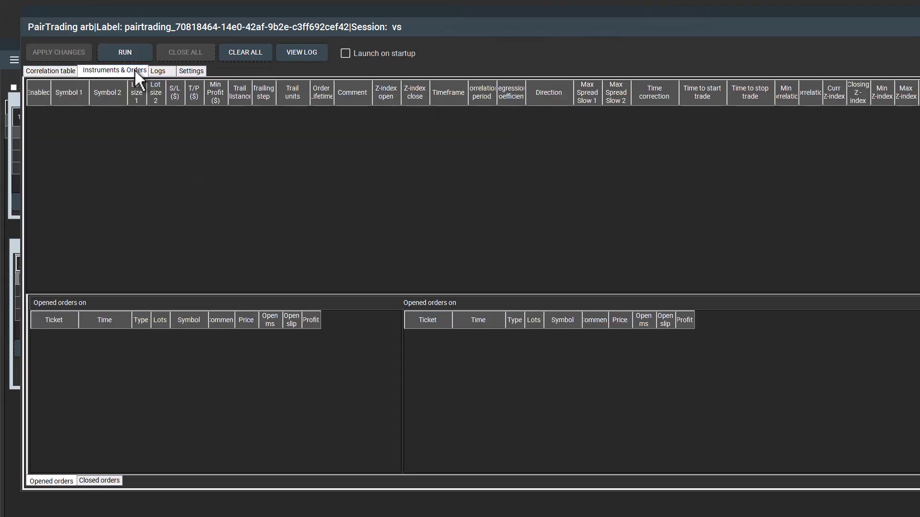
pyautogui.rightClick(142, 133)
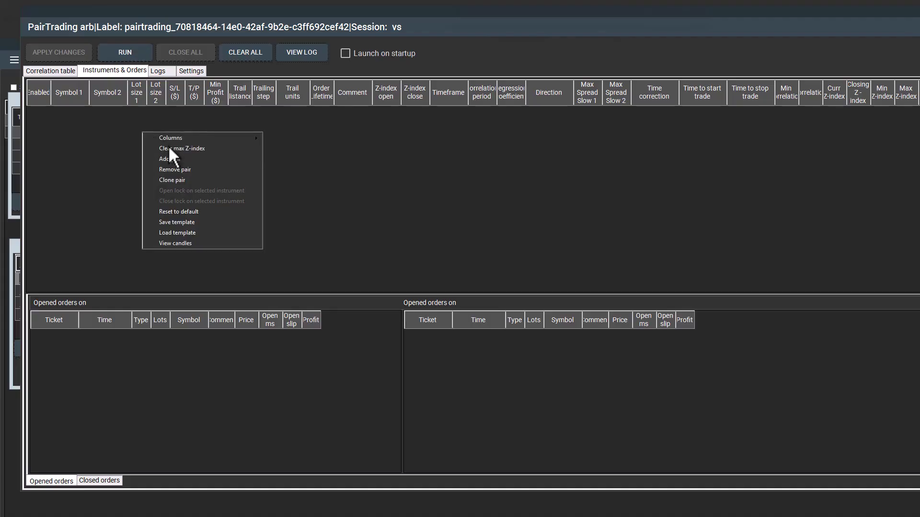
pyautogui.click(177, 159)
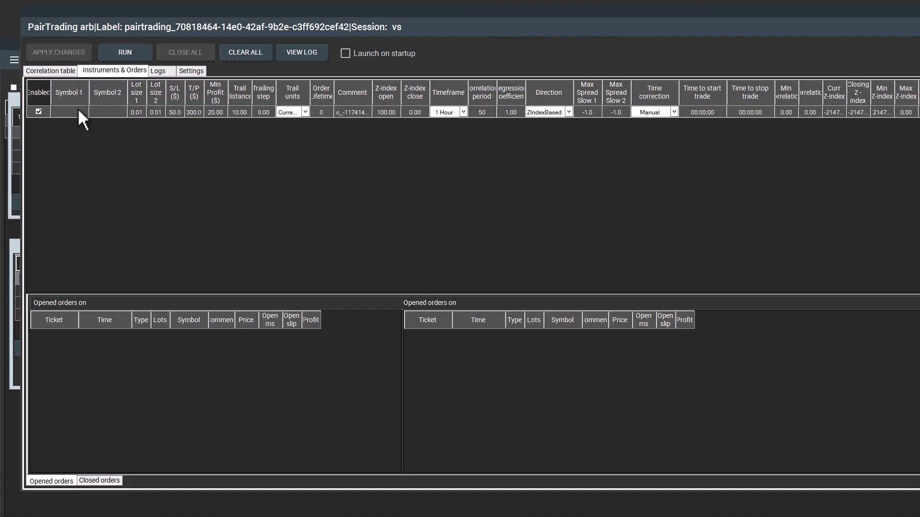
pyautogui.click(74, 112)
pyautogui.click(85, 111)
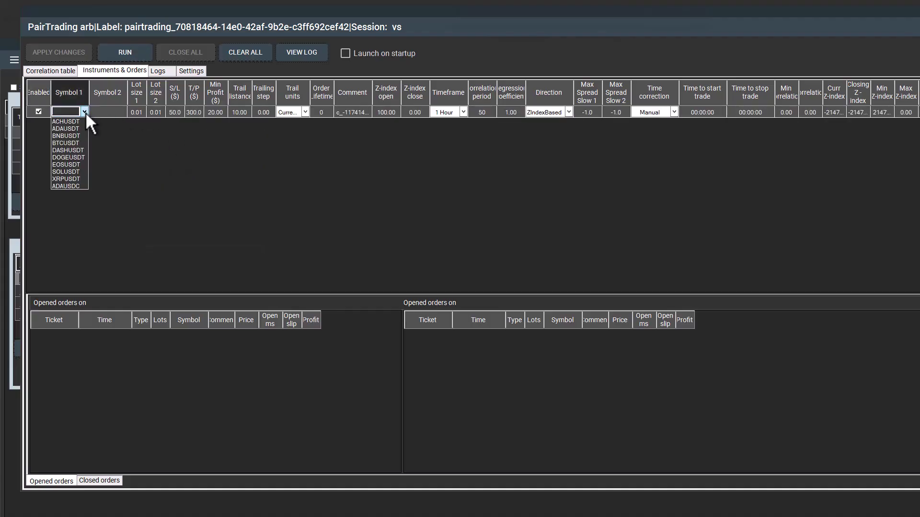
pyautogui.click(73, 129)
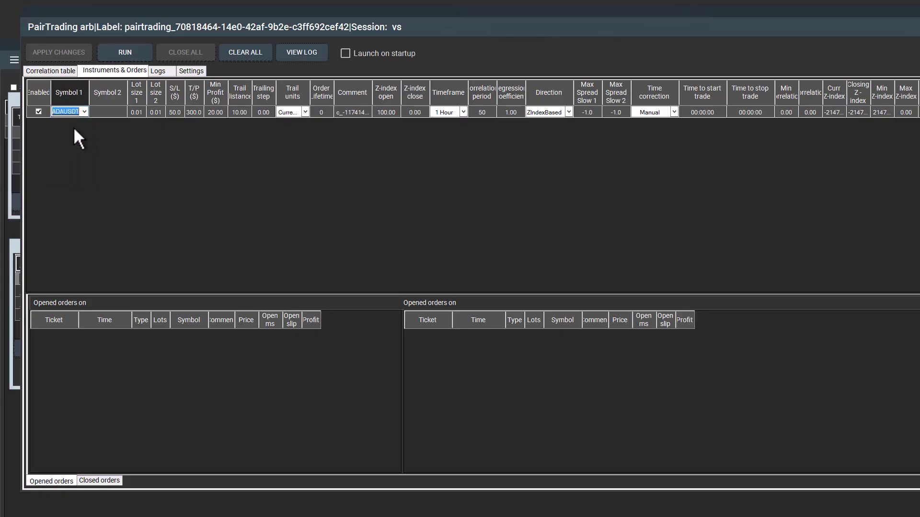
pyautogui.click(114, 111)
pyautogui.click(121, 111)
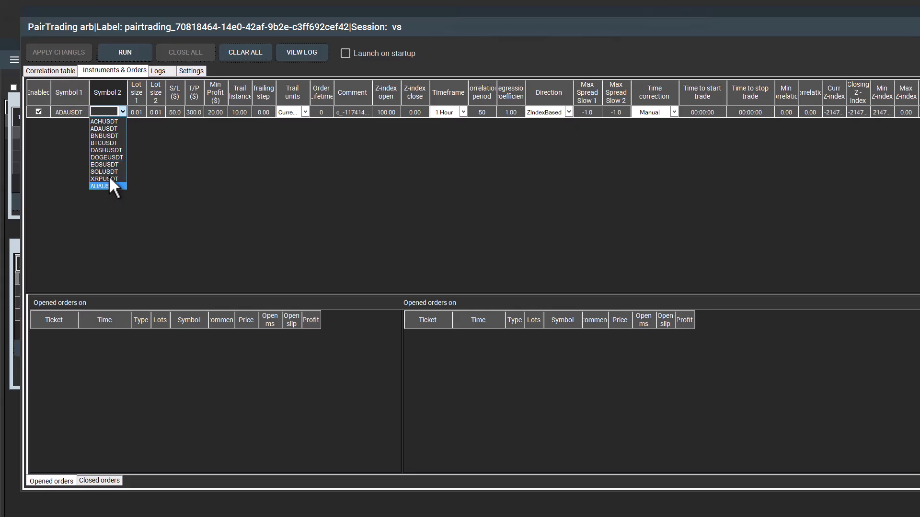
pyautogui.click(109, 178)
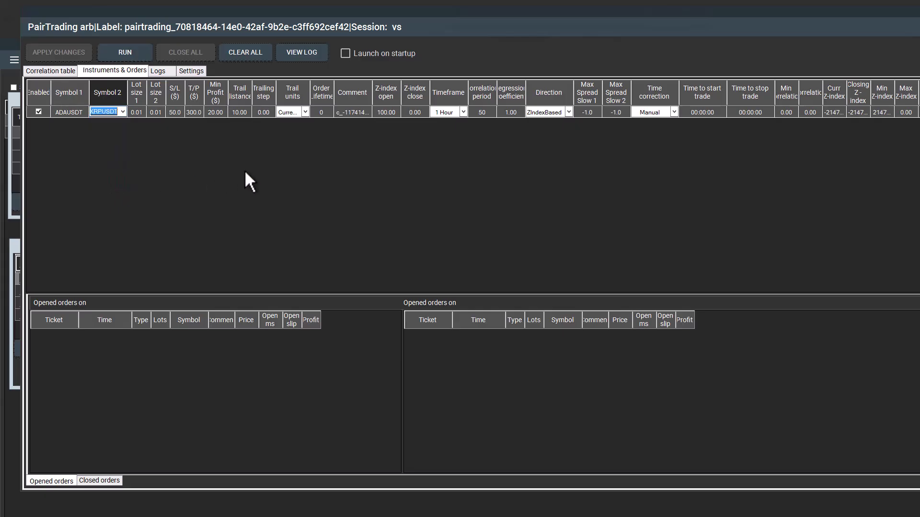
pyautogui.click(245, 172)
# Enable the price-based 2nd lot calculation in the strategy's crypto options and apply the changes
pyautogui.moveTo(132, 13); pyautogui.dragTo(214, 36)
pyautogui.click(278, 97)
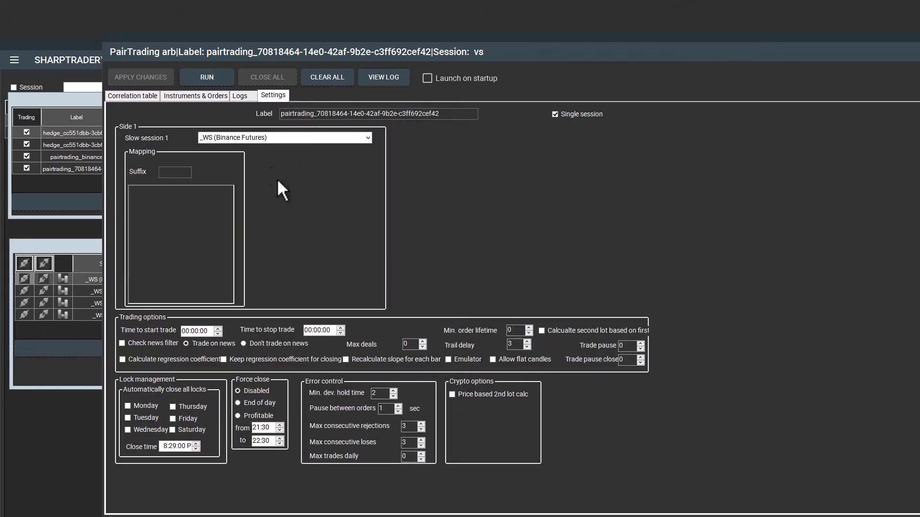
pyautogui.click(186, 98)
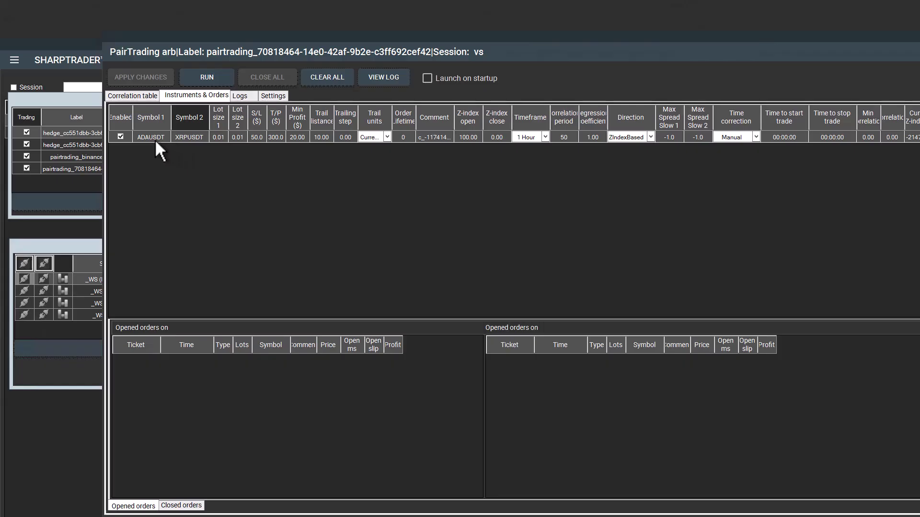
pyautogui.click(272, 95)
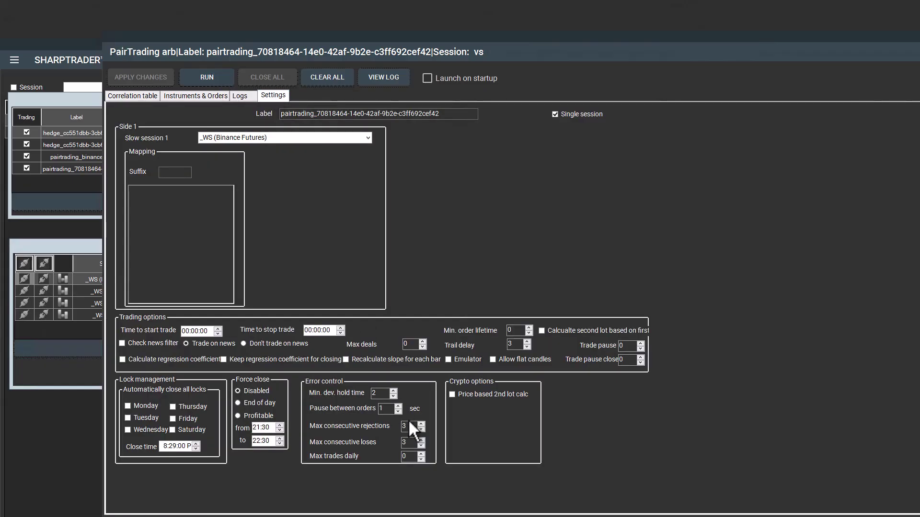
pyautogui.click(452, 394)
pyautogui.click(162, 79)
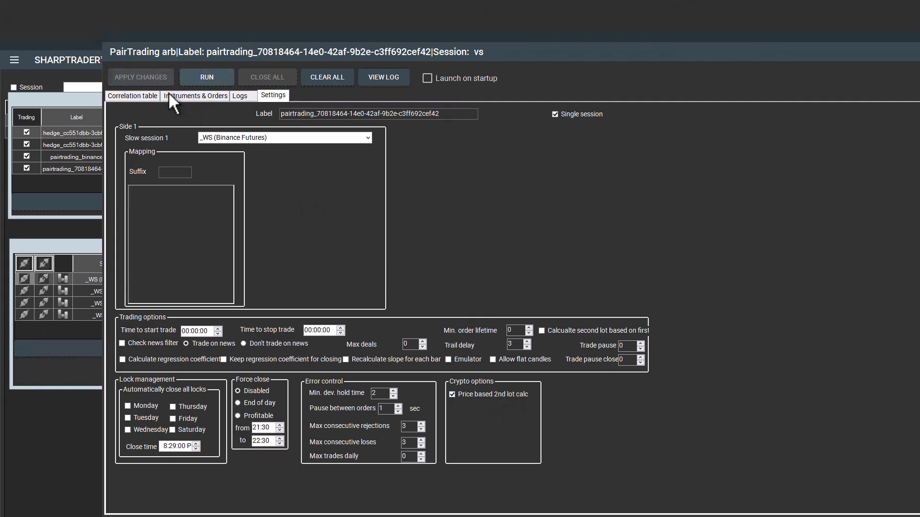
# Open the quotes of the _WS (Binance Futures) session and check the ADAUSDT price
pyautogui.click(176, 96)
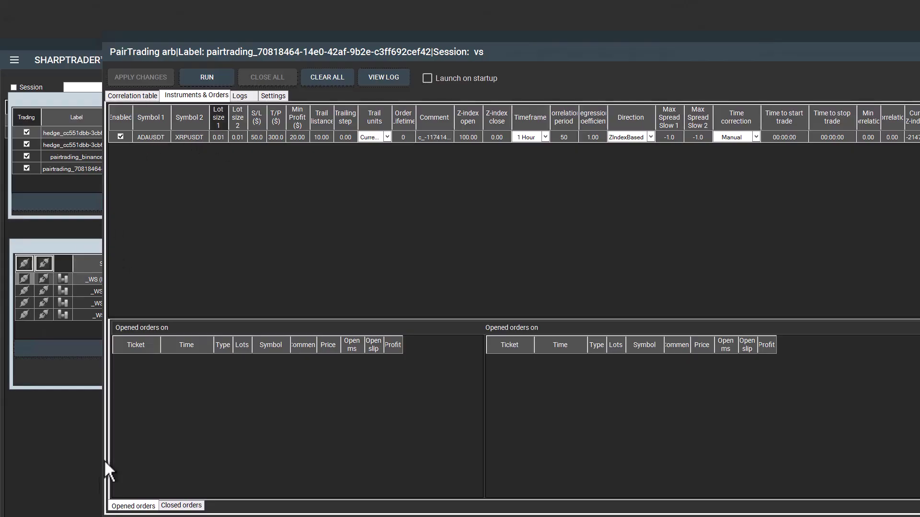
pyautogui.click(56, 482)
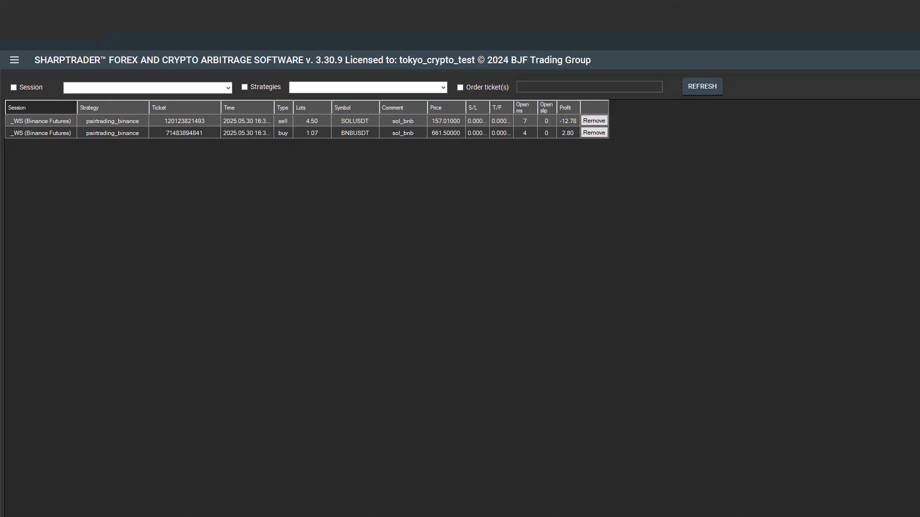
pyautogui.hotkey('alt', 'Tab')
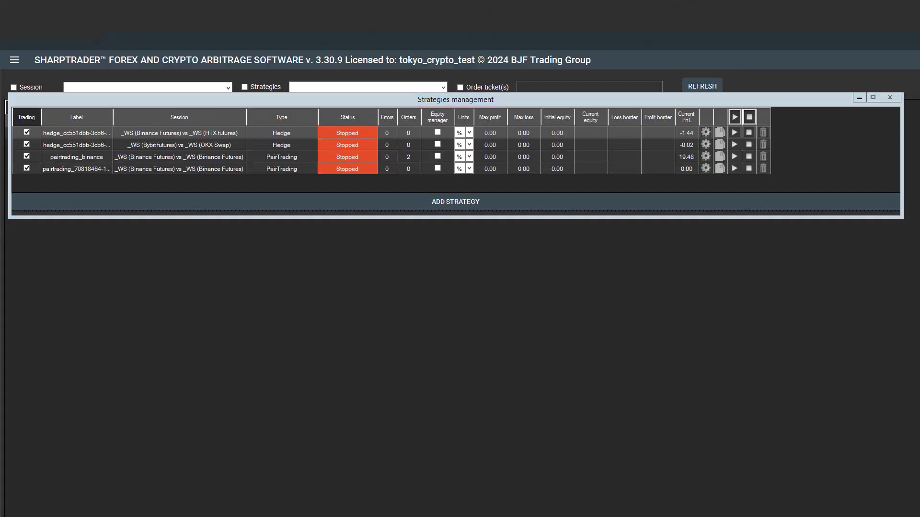
pyautogui.hotkey('alt', 'Tab')
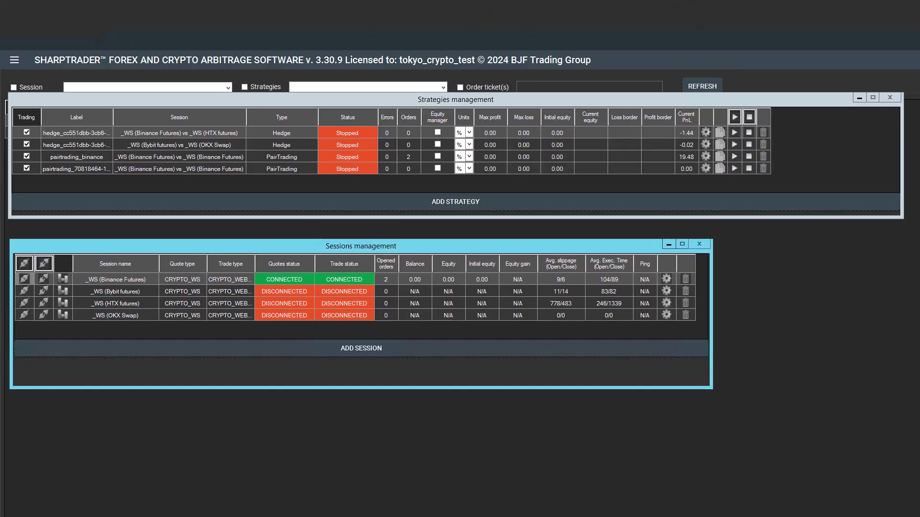
pyautogui.click(63, 279)
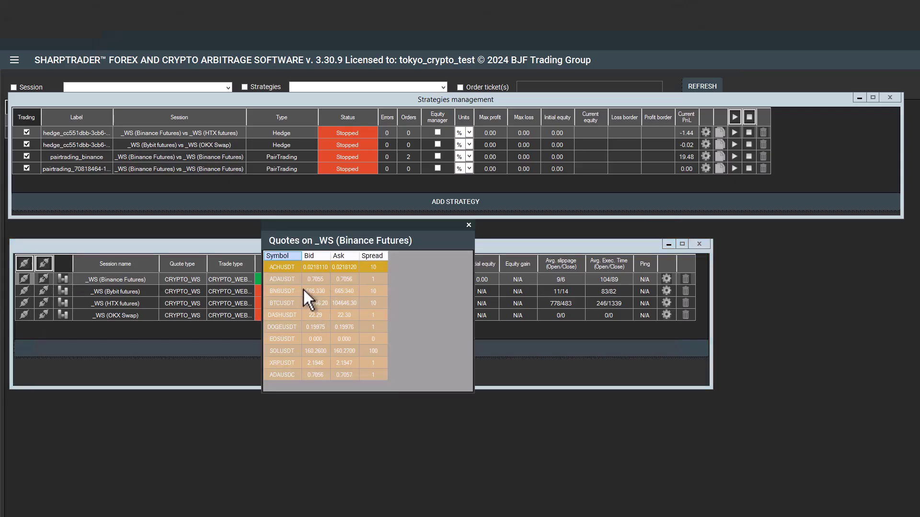
pyautogui.click(315, 280)
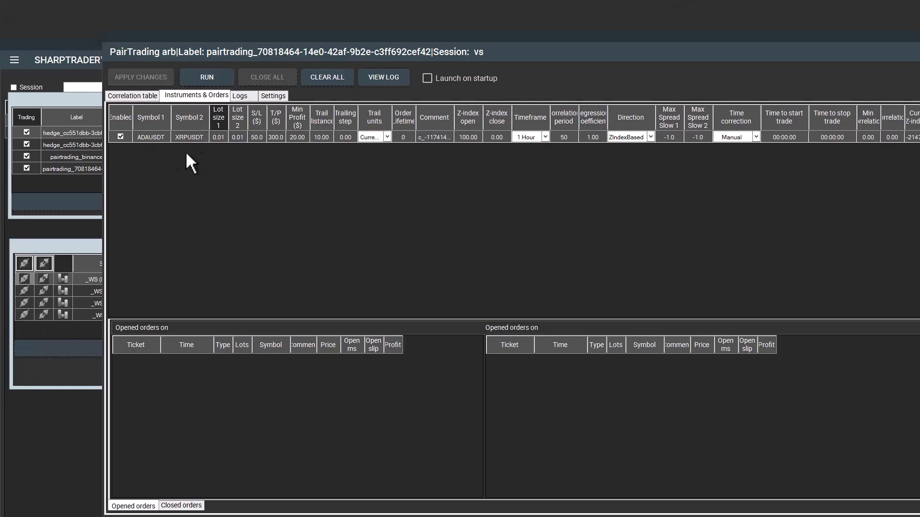
# Set lot size 1 of the ADAUSDT/XRPUSDT pair to 100 and reposition the strategy window so more columns show
pyautogui.click(222, 137)
pyautogui.hotkey('ctrl', 'a')
pyautogui.moveTo(367, 38); pyautogui.dragTo(283, 73)
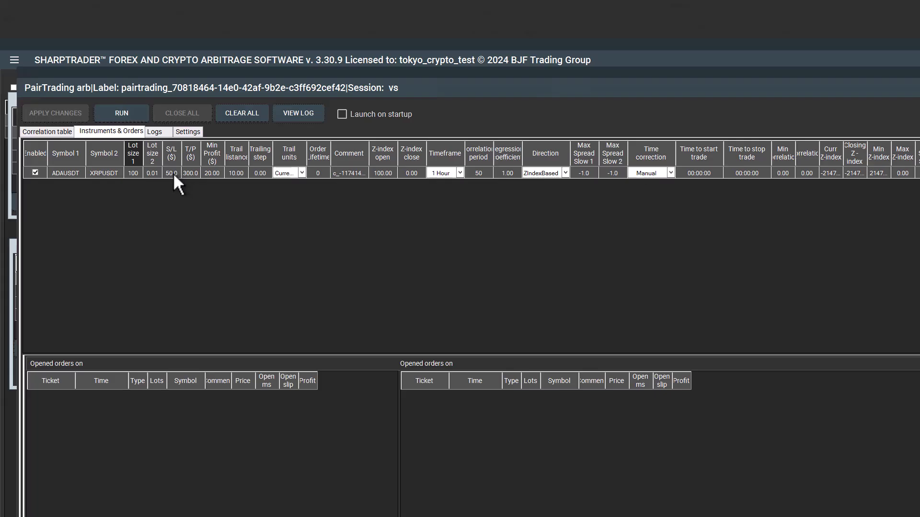
# Set the ADAUSDT/XRPUSDT pair's minimum profit to $5 and its trail distance to 1
pyautogui.click(214, 174)
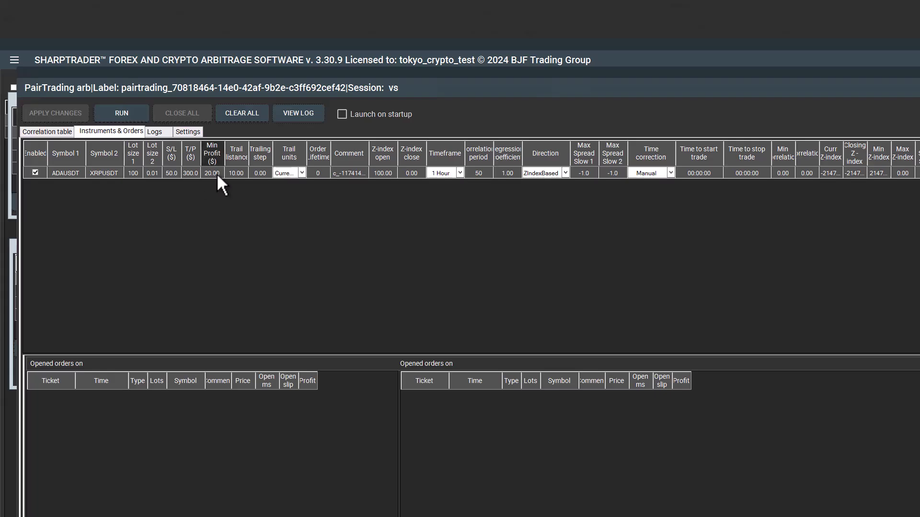
pyautogui.click(217, 173)
pyautogui.write('5')
pyautogui.click(238, 172)
pyautogui.click(240, 173)
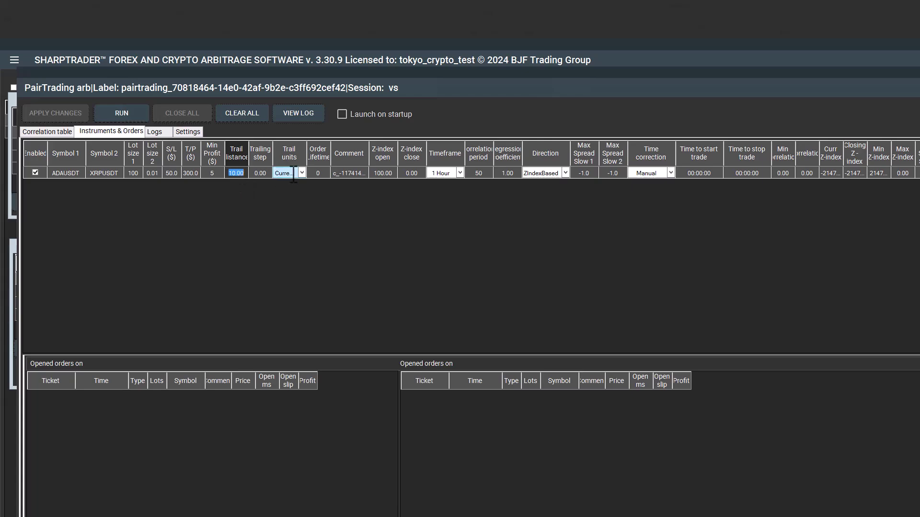
pyautogui.write('1')
pyautogui.press('Return')
pyautogui.click(280, 172)
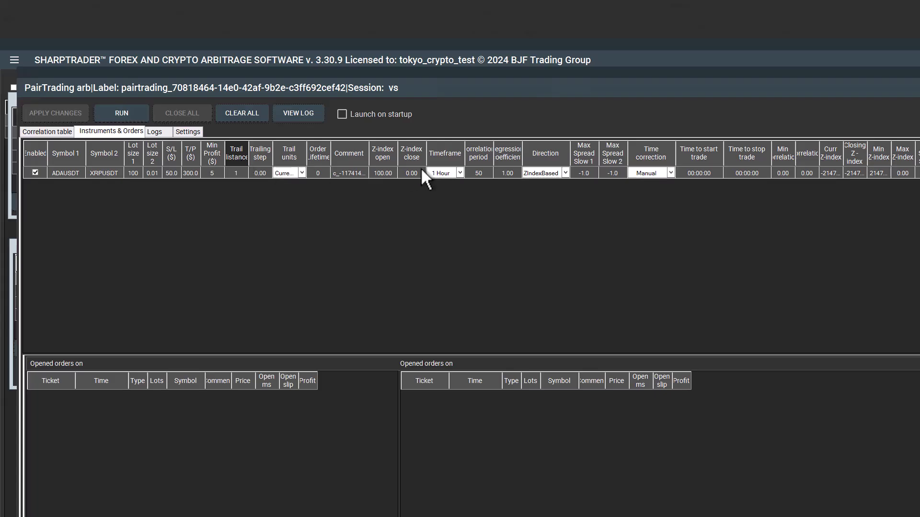
# Set the ADAUSDT/XRPUSDT pair's timeframe to 1 Minute and its correlation period to 60
pyautogui.click(459, 171)
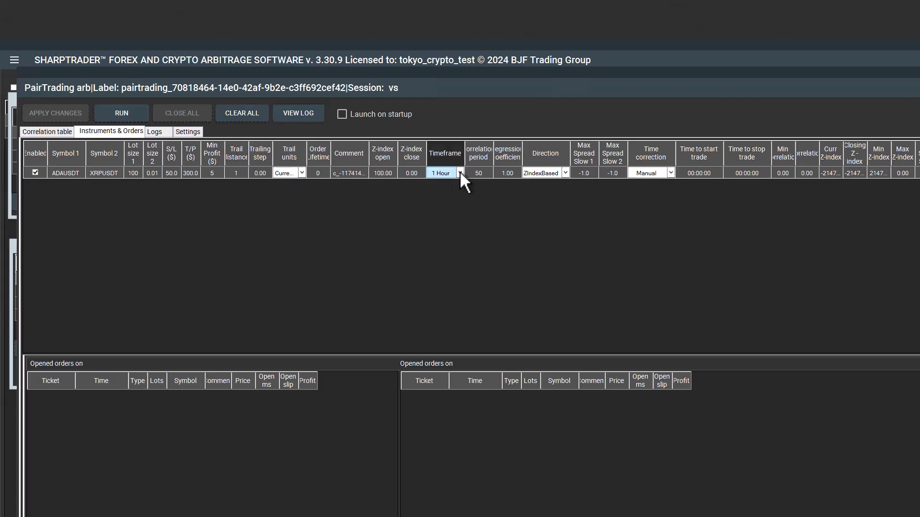
pyautogui.click(460, 173)
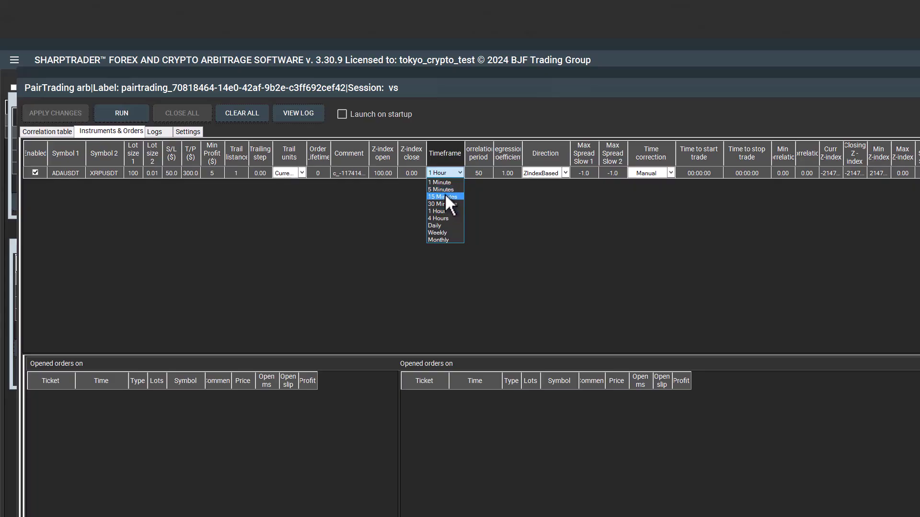
pyautogui.click(447, 183)
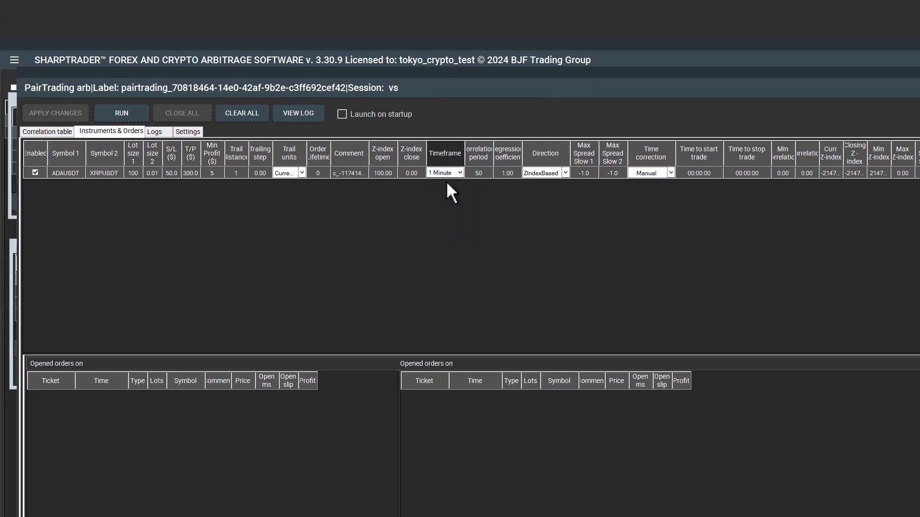
pyautogui.click(481, 171)
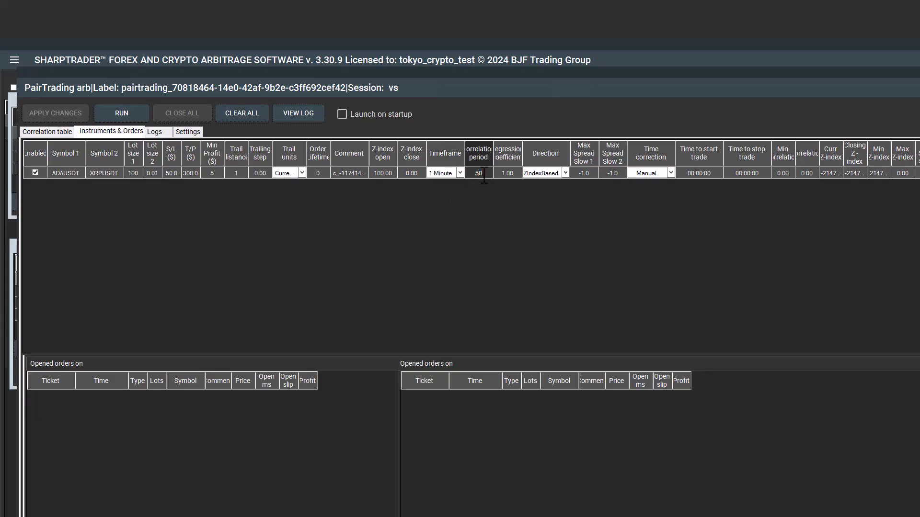
pyautogui.click(477, 173)
pyautogui.write('60')
pyautogui.press('Return')
# Review the strategy's settings, return to the instruments and orders, and start running the PairTrading strategy
pyautogui.click(187, 132)
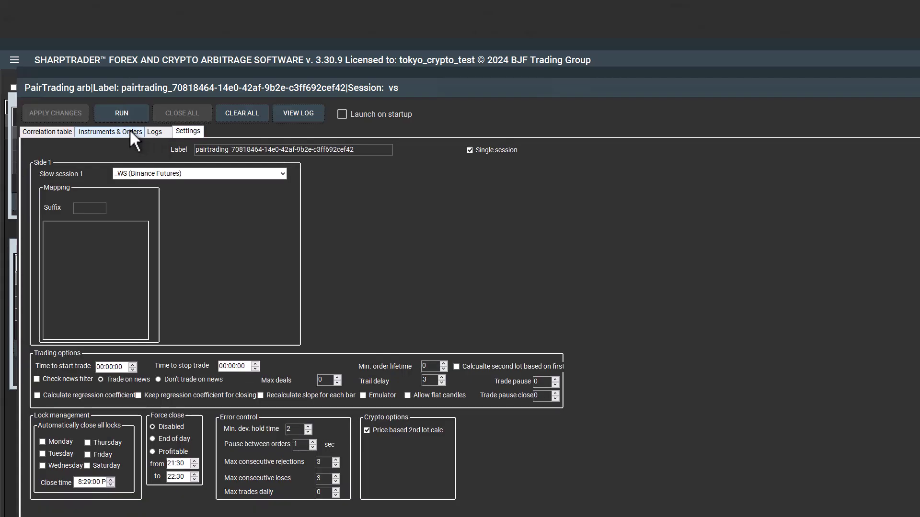
pyautogui.click(132, 138)
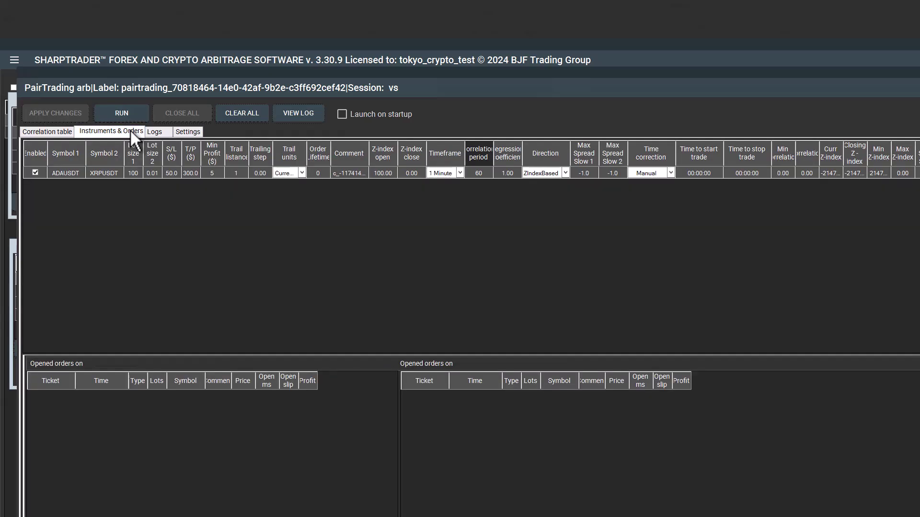
pyautogui.click(131, 109)
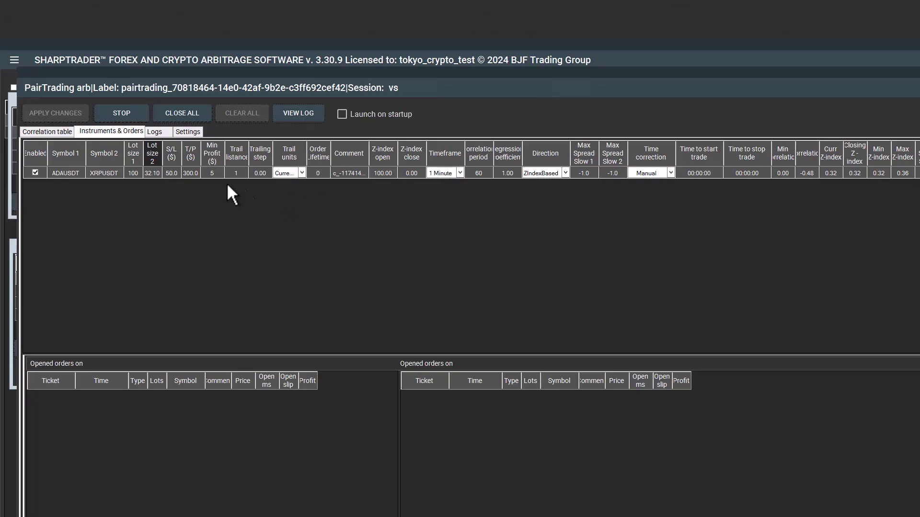
# Set the ADAUSDT/XRPUSDT pair's Z-index open threshold to 4
pyautogui.click(386, 173)
pyautogui.click(386, 174)
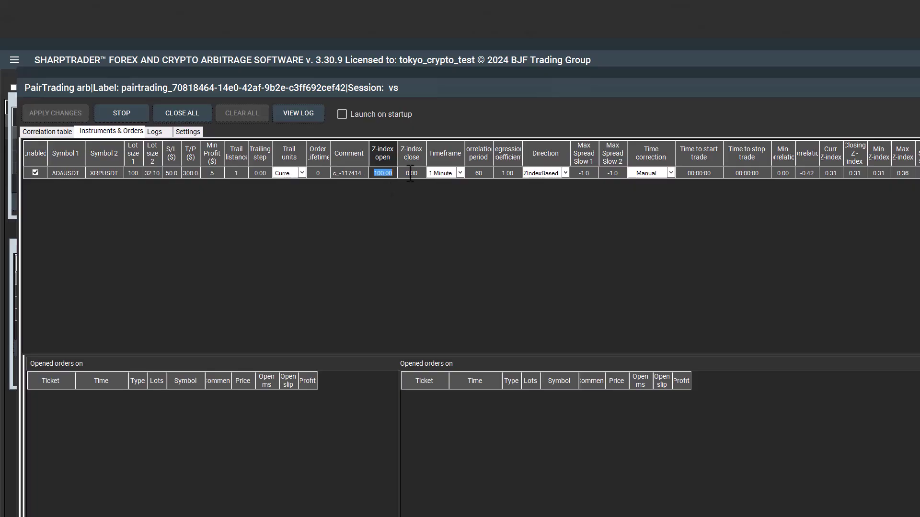
pyautogui.write('4')
pyautogui.press('Return')
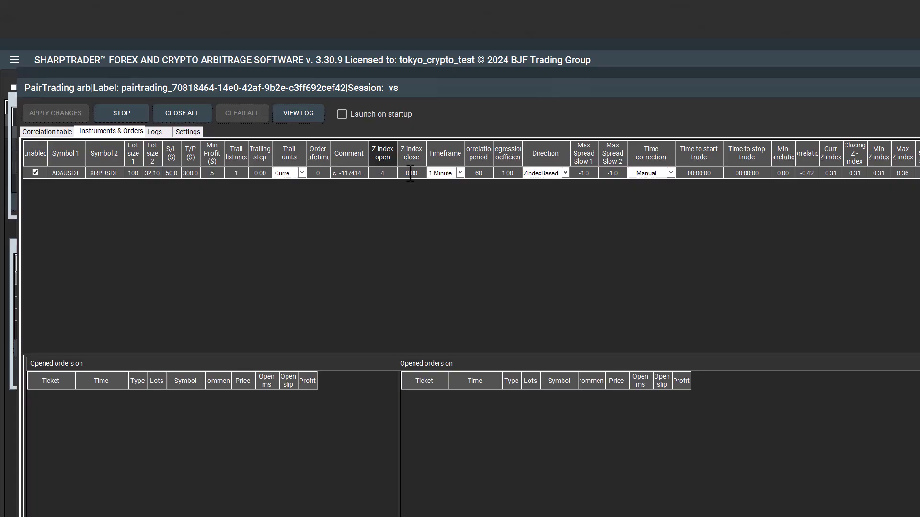